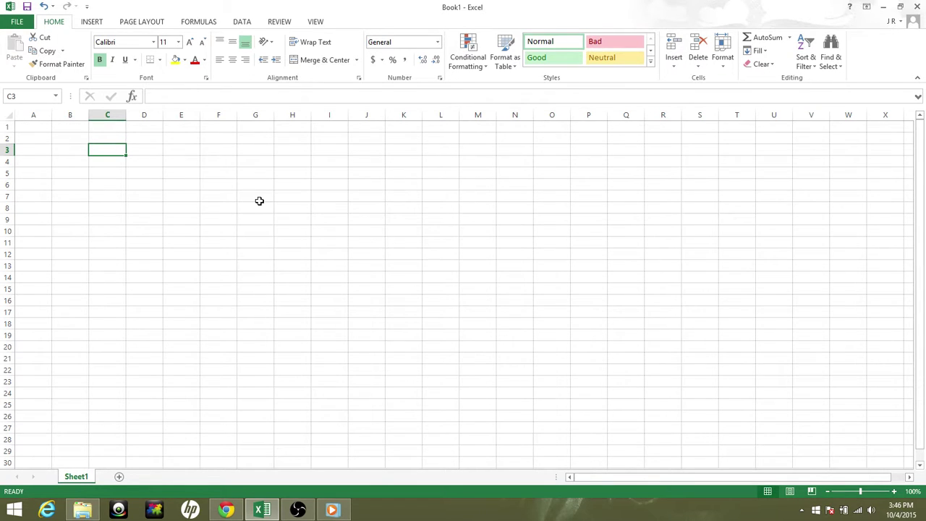
# Fill the top edge C3:L3 with 100, 115, 110, 115, 120, 125, 130, 120, 115, 120.
pyautogui.write('100')
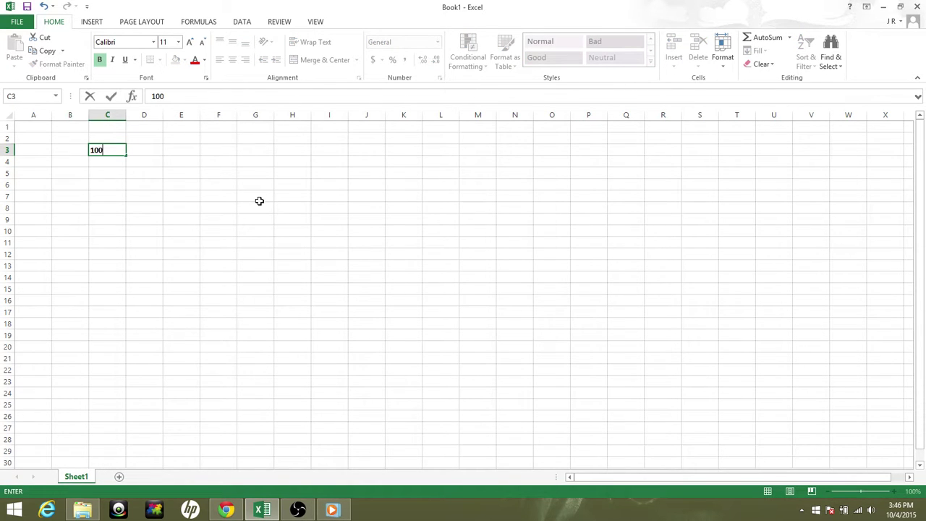
pyautogui.press('Tab')
pyautogui.write('115')
pyautogui.press('Tab')
pyautogui.write('11')
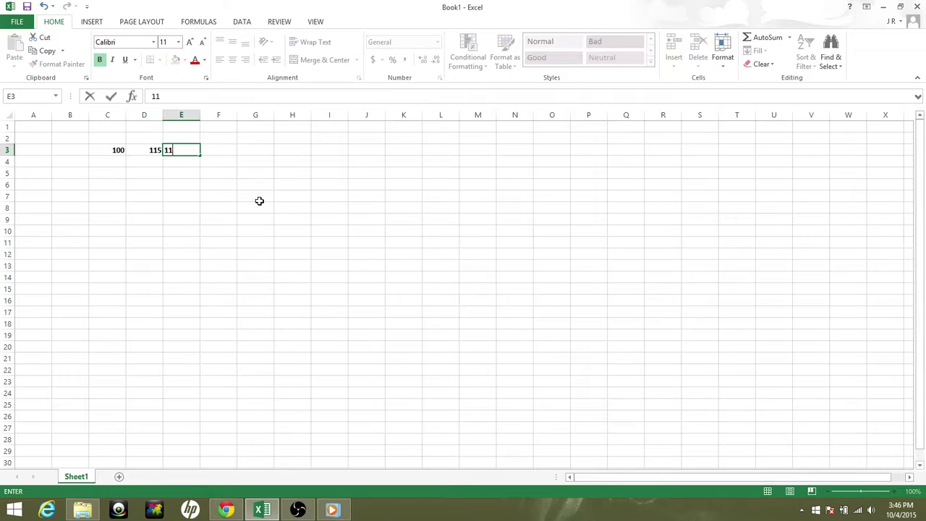
pyautogui.write('0')
pyautogui.press('Tab')
pyautogui.write('115')
pyautogui.press('Tab')
pyautogui.write('12')
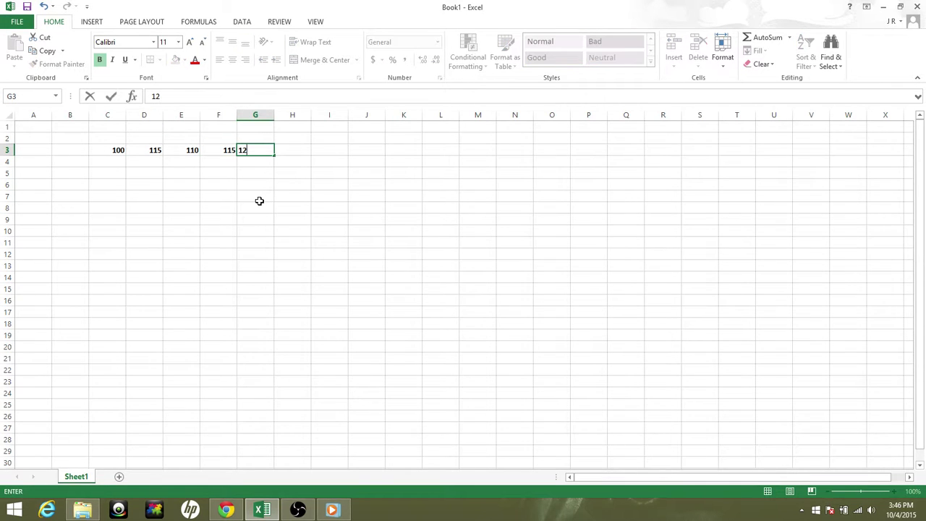
pyautogui.write('0')
pyautogui.press('Tab')
pyautogui.write('125')
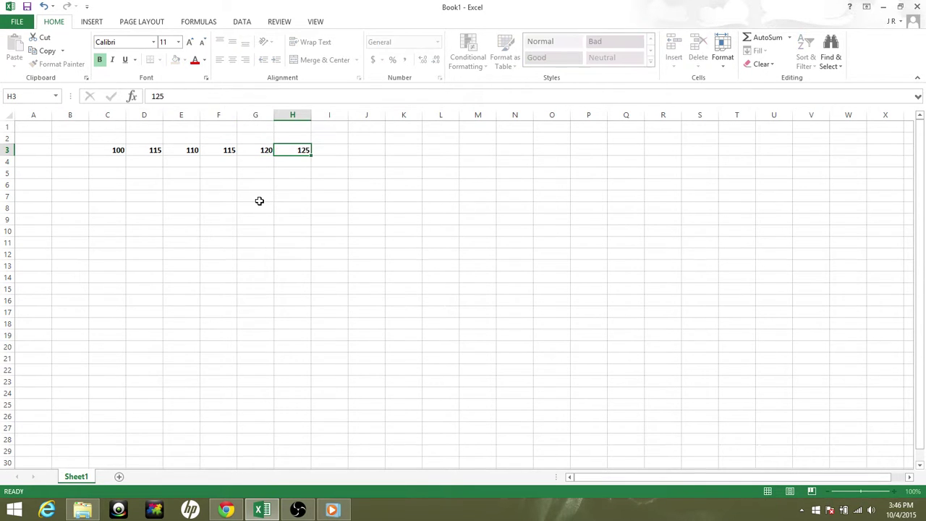
pyautogui.press('Tab')
pyautogui.write('130')
pyautogui.press('Tab')
pyautogui.write('120')
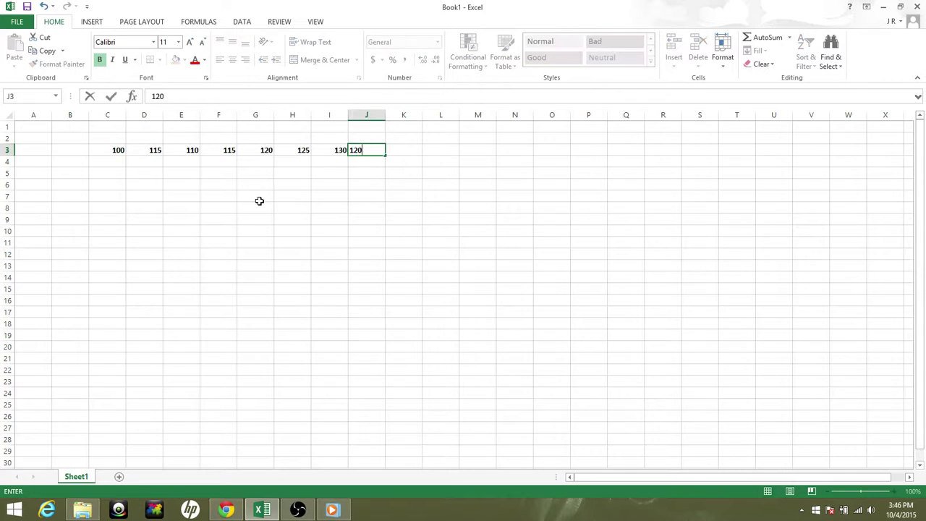
pyautogui.press('Tab')
pyautogui.write('115')
pyautogui.press('Tab')
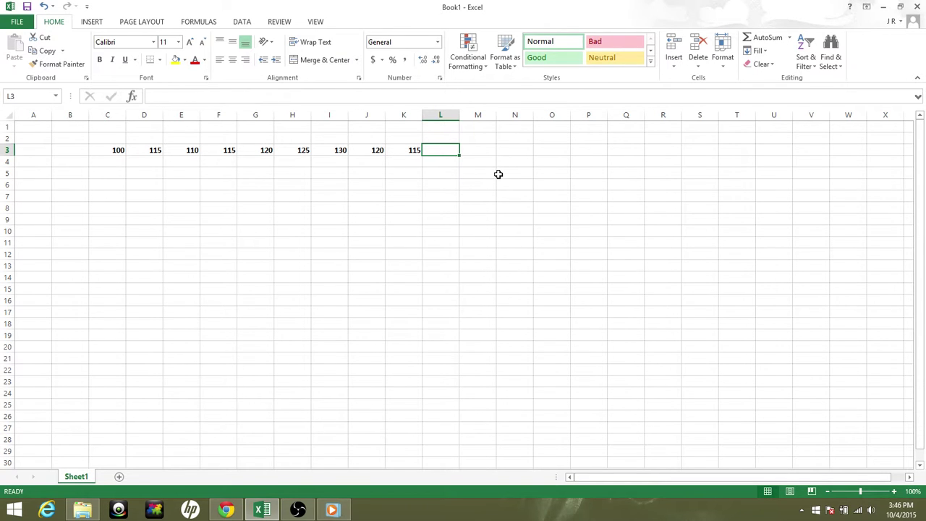
pyautogui.write('120')
pyautogui.press('Return')
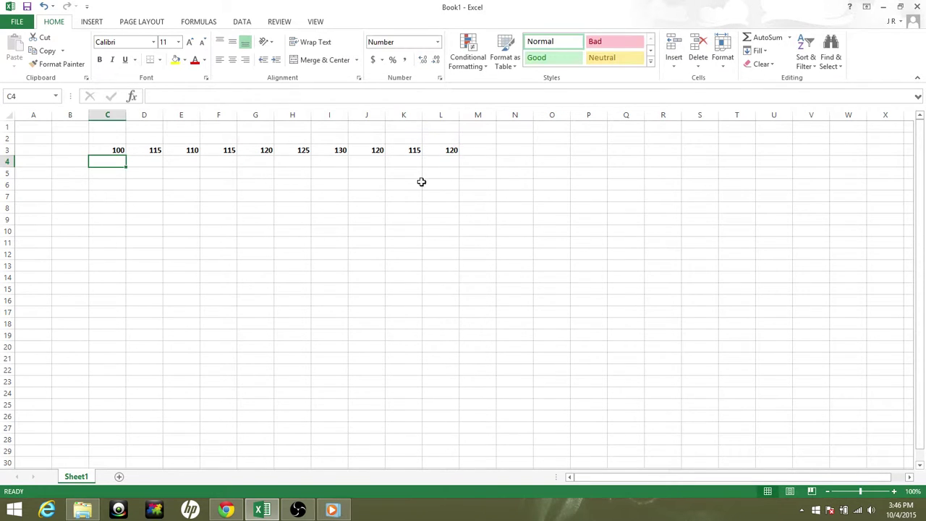
pyautogui.click(261, 150)
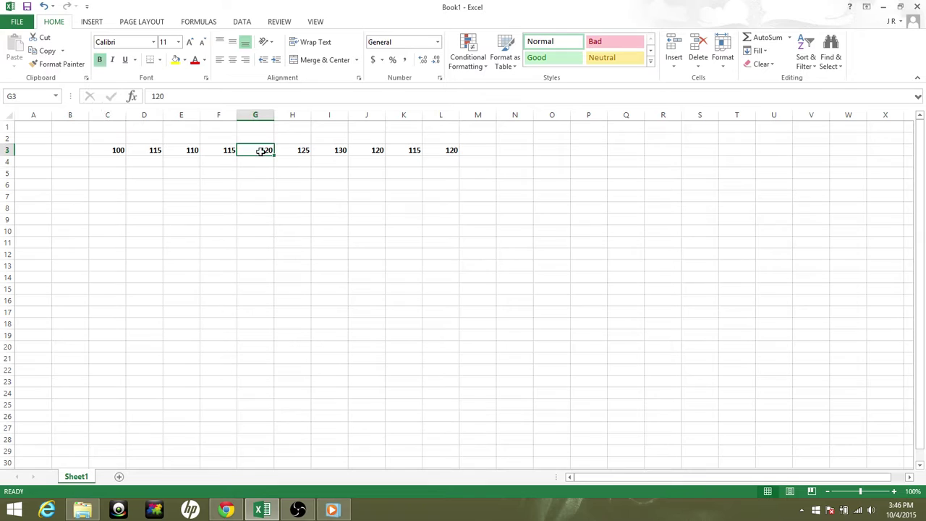
# Fill the left edge B4:B13 with 105, 115, 120, 125, 115, 110, 100, 105, 115, 110.
pyautogui.click(79, 164)
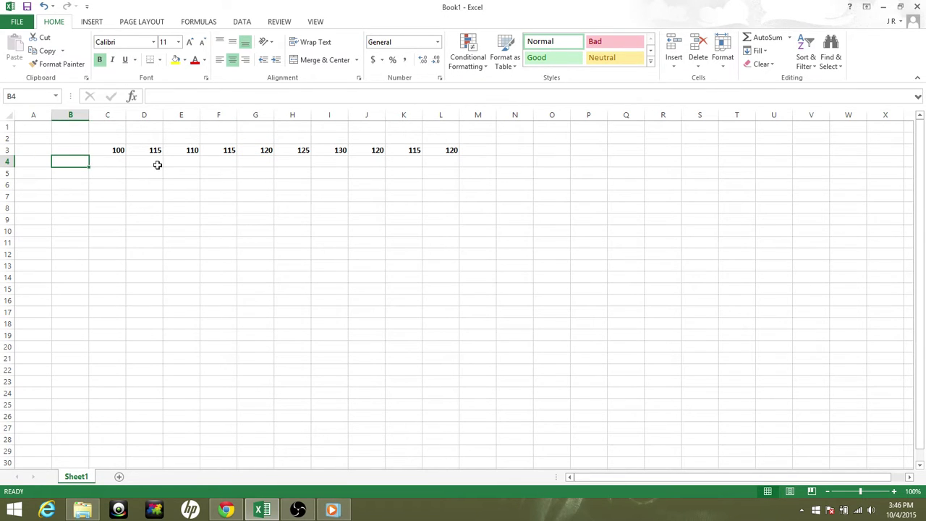
pyautogui.write('105')
pyautogui.press('Return')
pyautogui.write('115')
pyautogui.press('Return')
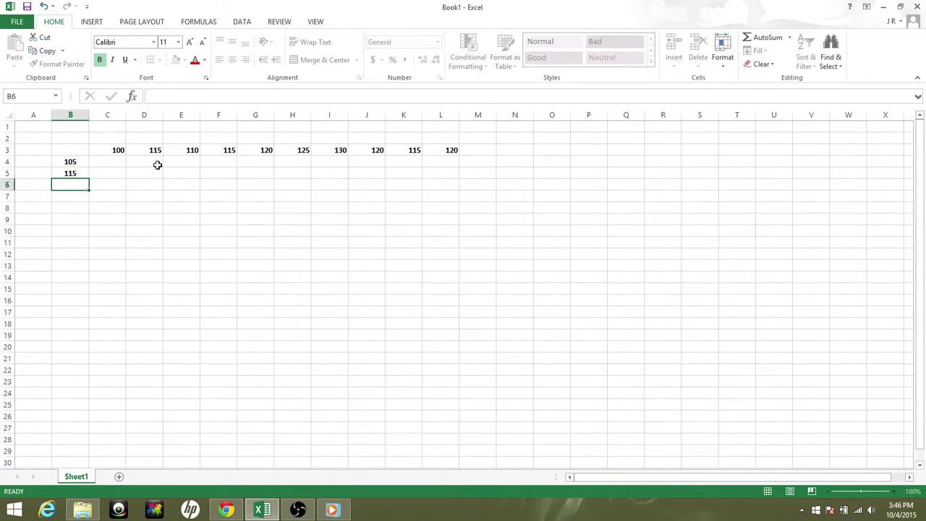
pyautogui.write('120')
pyautogui.press('Return')
pyautogui.write('125')
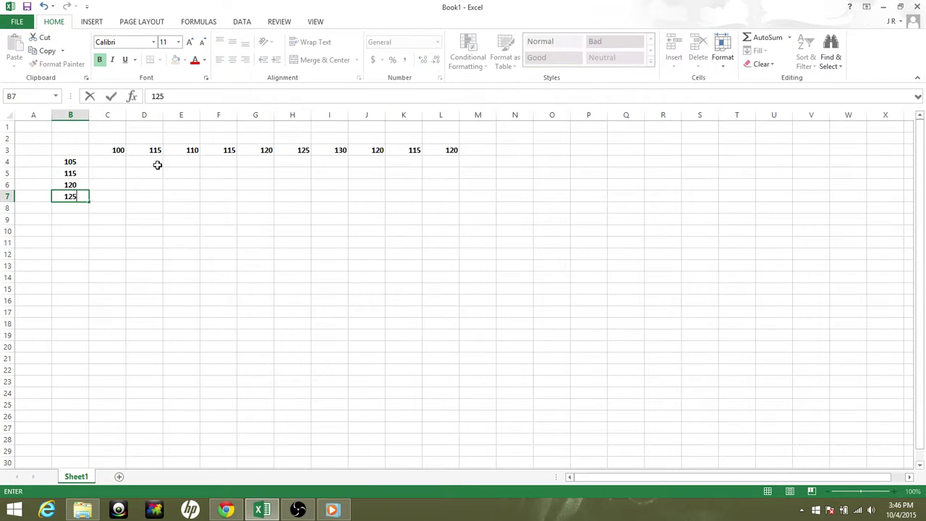
pyautogui.press('Return')
pyautogui.write('115')
pyautogui.press('Return')
pyautogui.write('110')
pyautogui.hotkey('ctrl', 'Return')
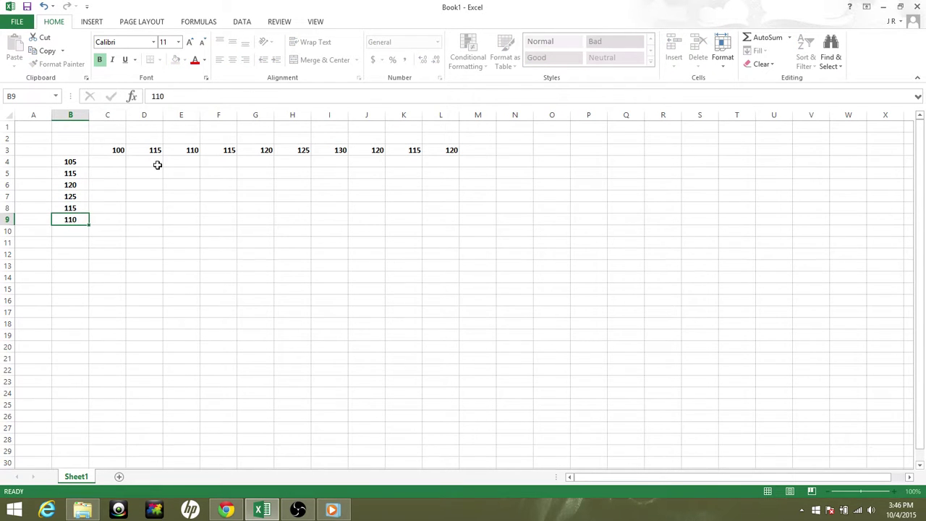
pyautogui.press('Return')
pyautogui.write('100')
pyautogui.press('Return')
pyautogui.write('105')
pyautogui.press('Return')
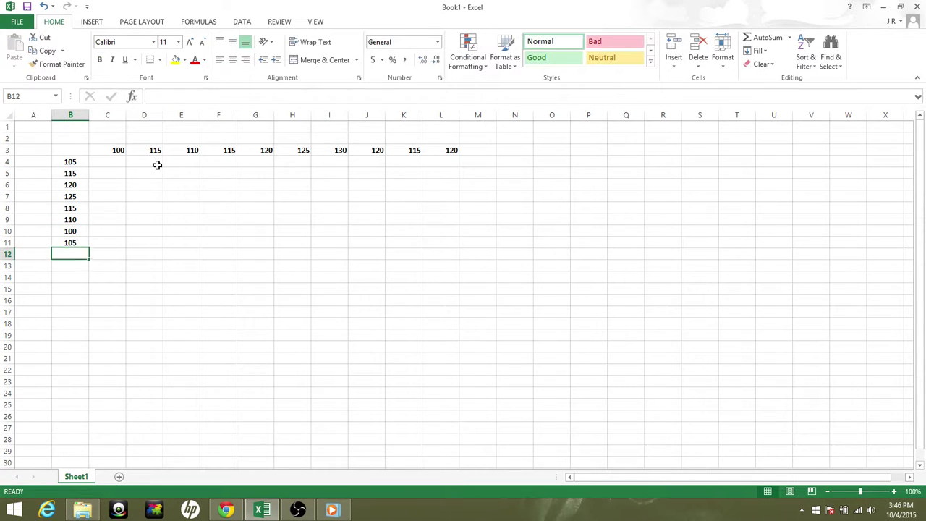
pyautogui.write('115')
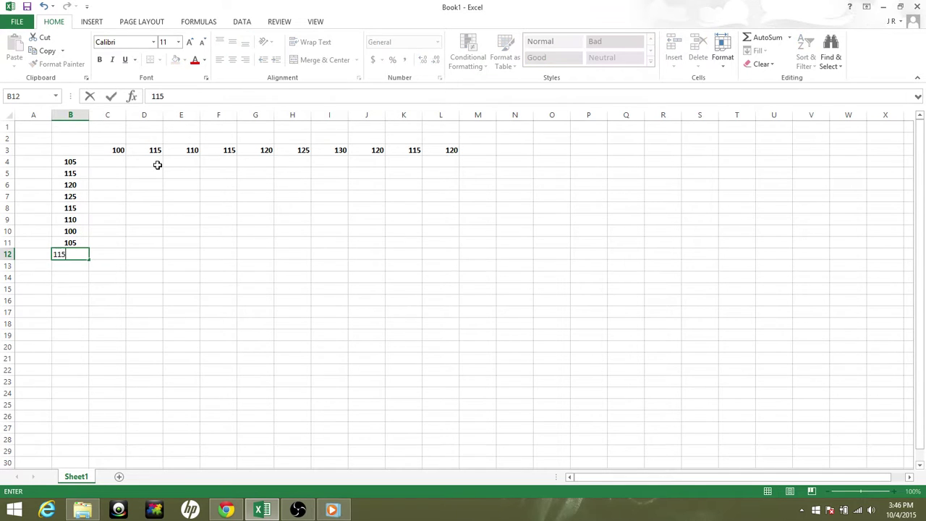
pyautogui.press('Return')
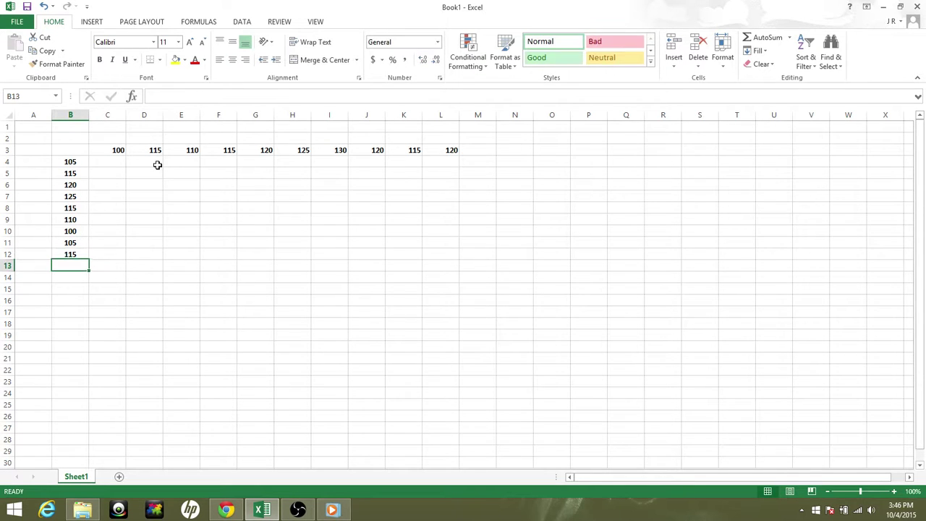
pyautogui.click(64, 208)
pyautogui.click(70, 268)
pyautogui.write('110')
pyautogui.press('Return')
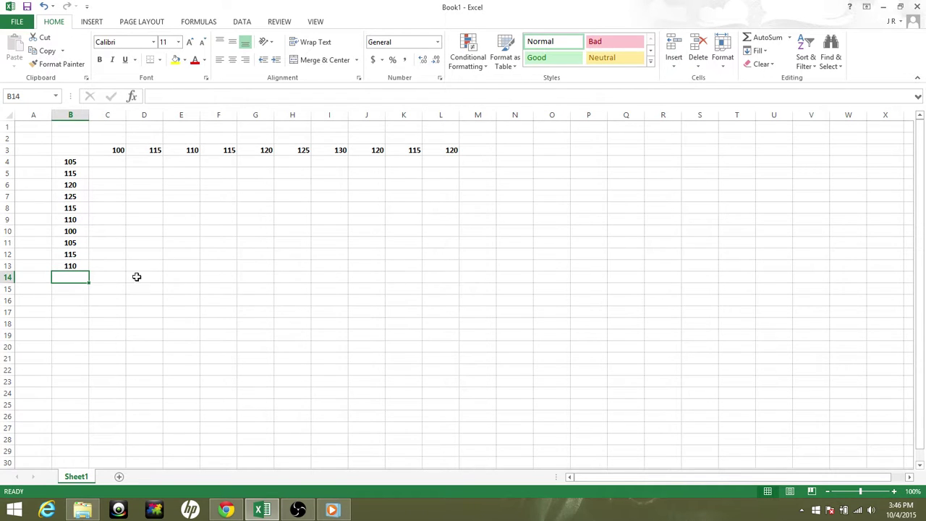
# Fill the bottom edge C14:L14 with 105, 115, 110, 120, 130, 140, 120, 150, 120, 110.
pyautogui.click(133, 276)
pyautogui.click(119, 281)
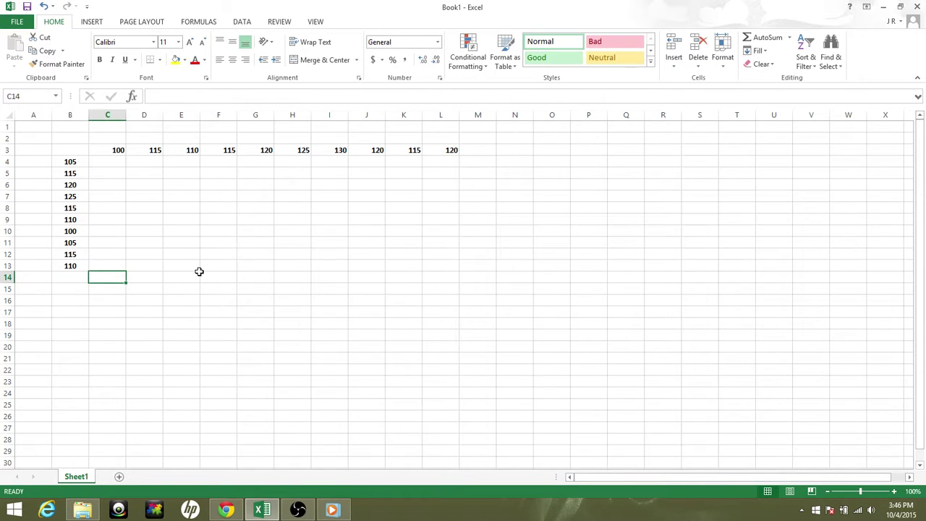
pyautogui.write('105')
pyautogui.press('Tab')
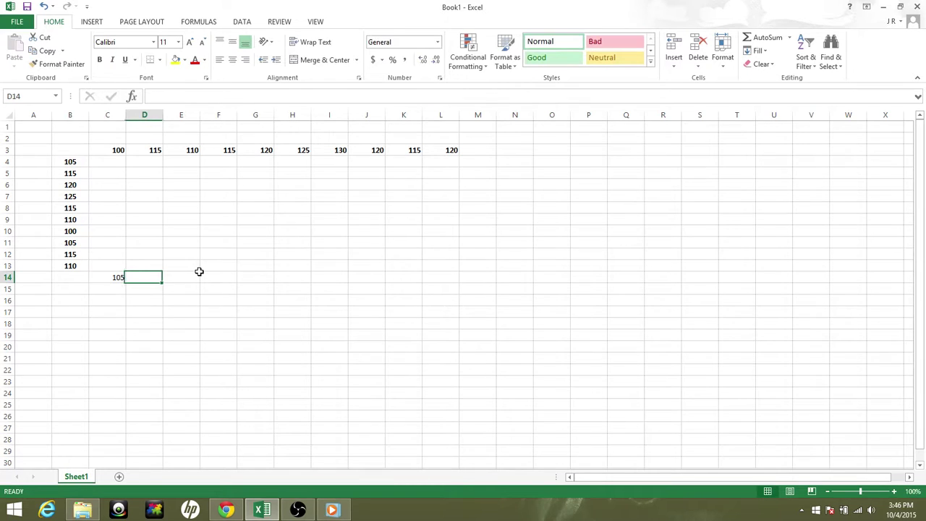
pyautogui.write('115')
pyautogui.press('Tab')
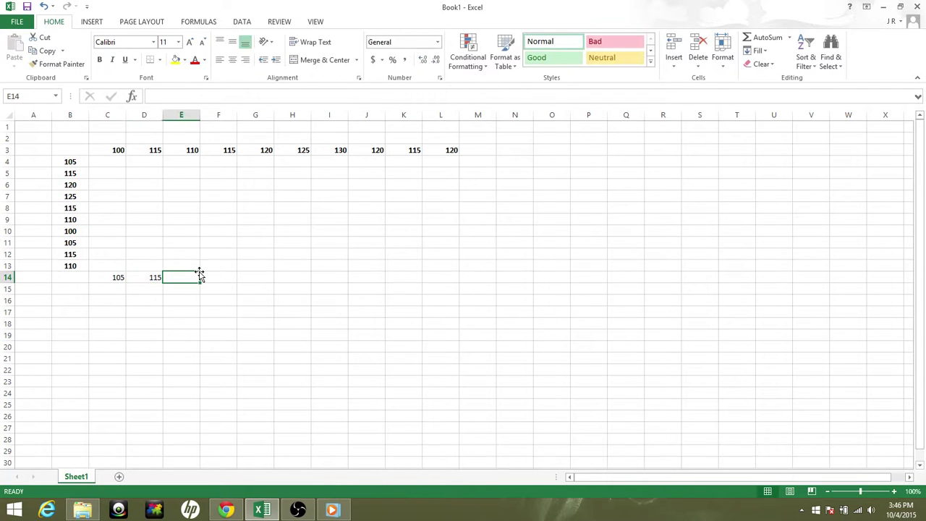
pyautogui.write('110')
pyautogui.press('Tab')
pyautogui.write('120')
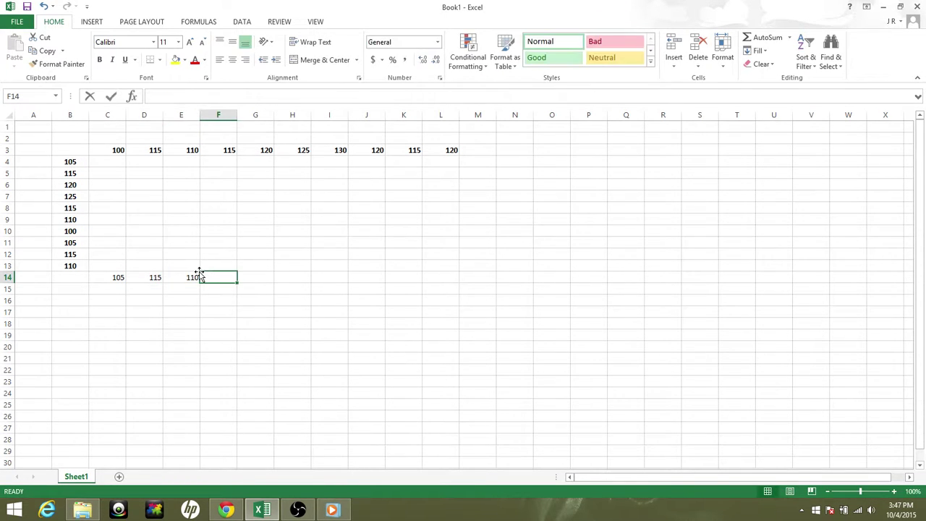
pyautogui.press('Tab')
pyautogui.write('130')
pyautogui.press('Tab')
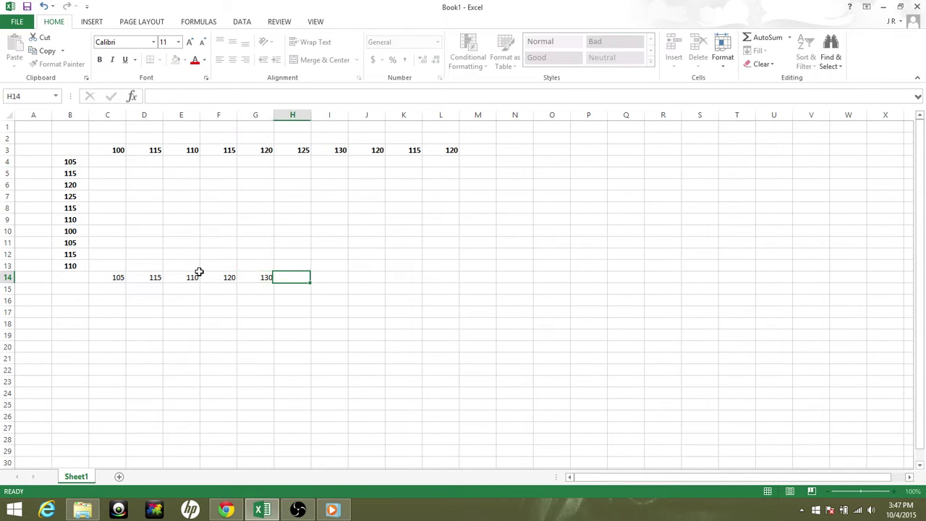
pyautogui.write('140')
pyautogui.press('Tab')
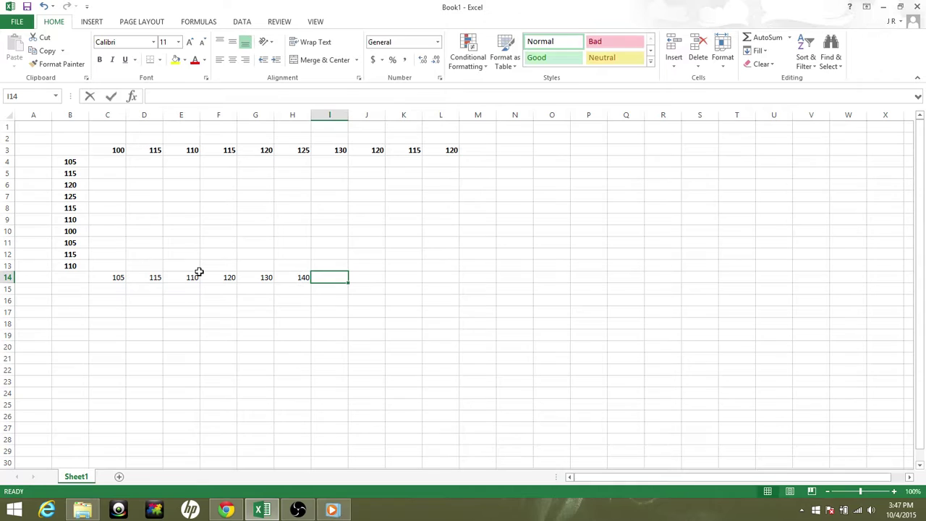
pyautogui.write('120')
pyautogui.press('Tab')
pyautogui.write('150')
pyautogui.press('Tab')
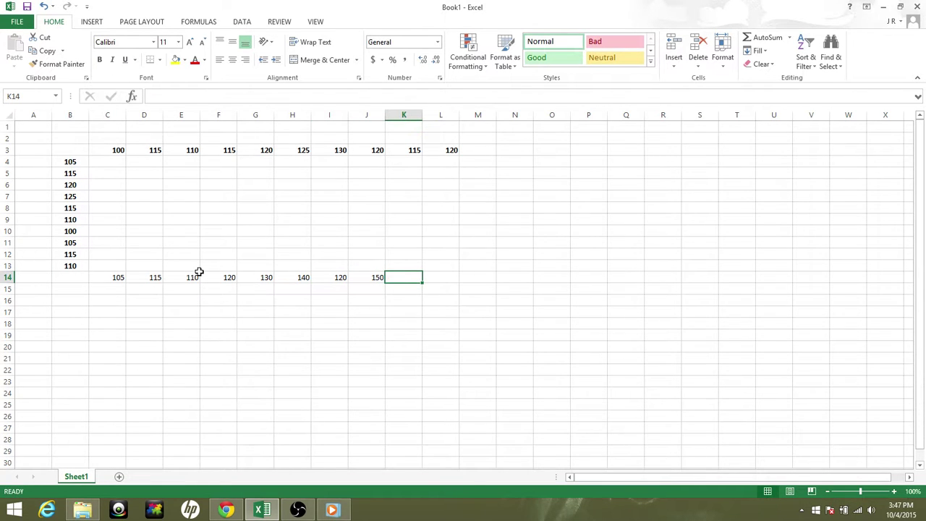
pyautogui.write('120')
pyautogui.press('Tab')
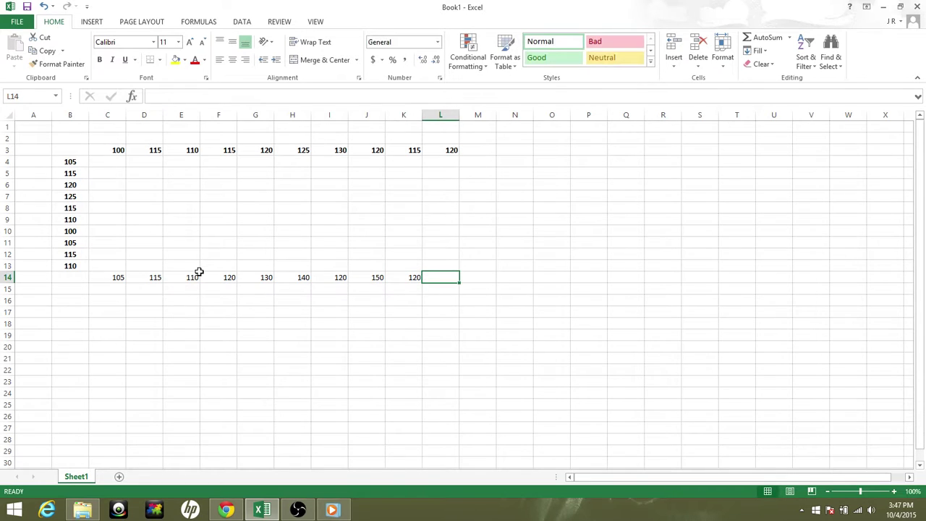
pyautogui.write('110')
pyautogui.press('Tab')
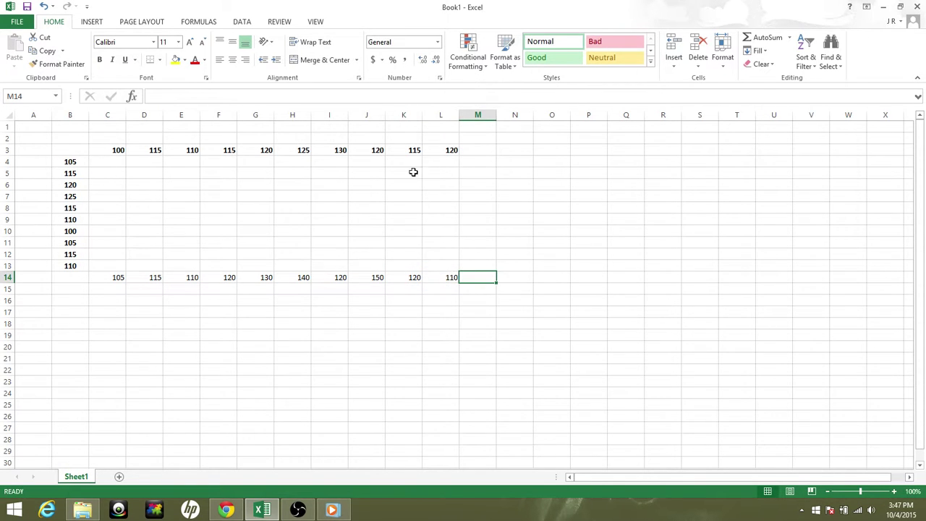
# Fill the right edge M4:M13 with 115, 110, 105, 100, 120, 115, 120, 110, 115, 110.
pyautogui.click(465, 168)
pyautogui.write('115')
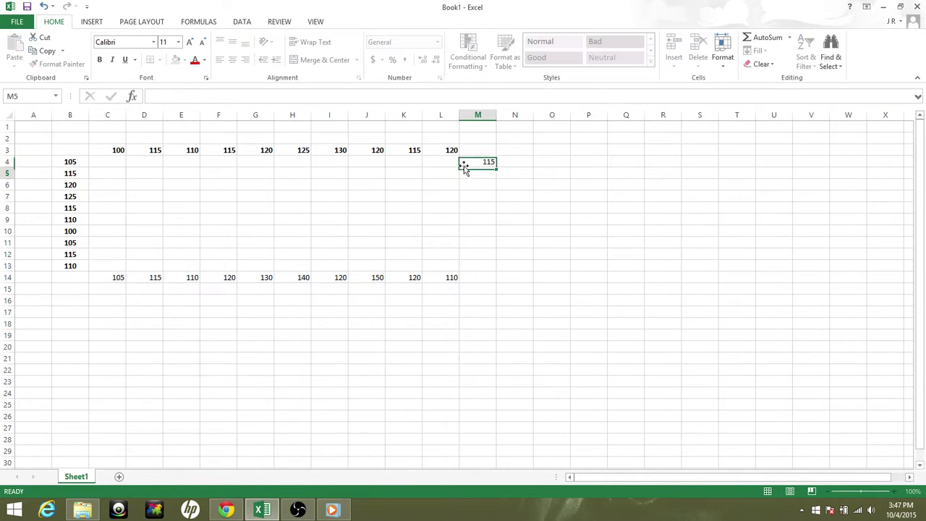
pyautogui.press('Return')
pyautogui.write('110')
pyautogui.press('Return')
pyautogui.write('105')
pyautogui.press('Return')
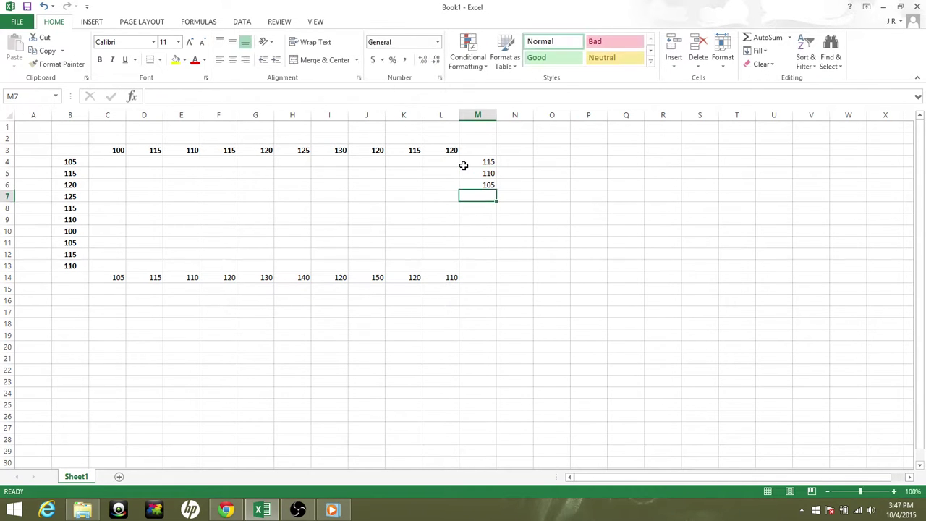
pyautogui.write('00')
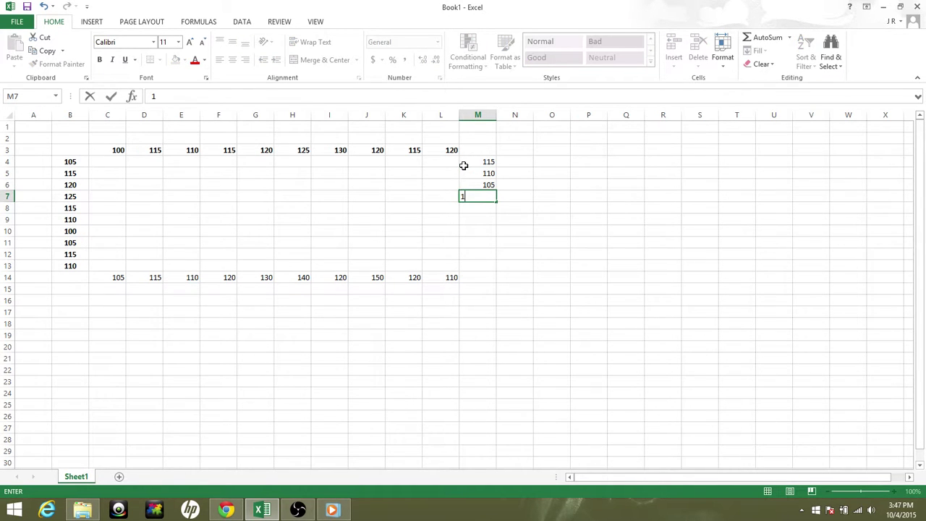
pyautogui.write('00')
pyautogui.press('Return')
pyautogui.write('120')
pyautogui.press('Return')
pyautogui.write('115')
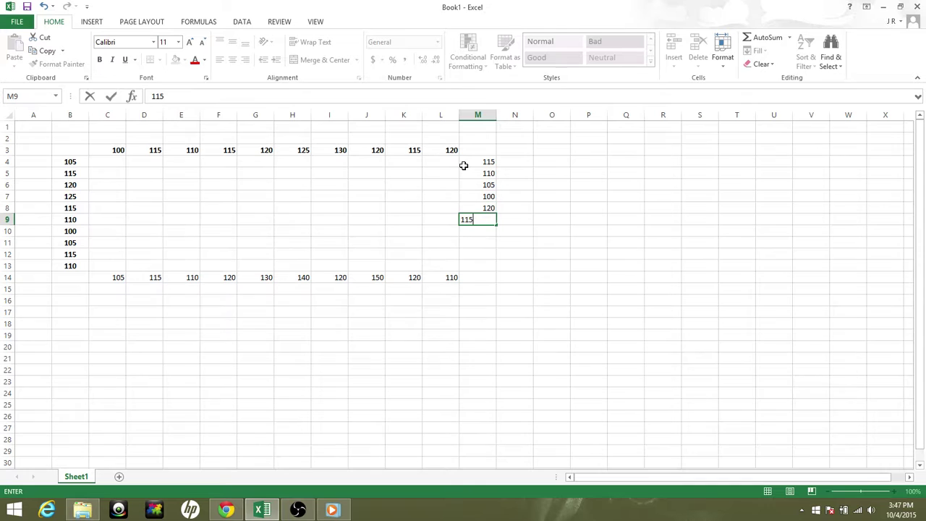
pyautogui.press('Return')
pyautogui.write('120')
pyautogui.press('Return')
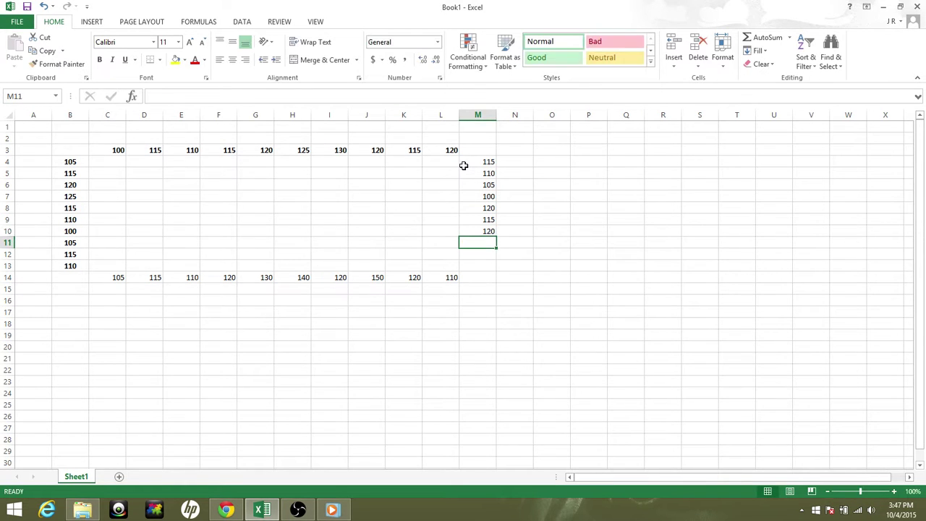
pyautogui.write('110')
pyautogui.press('Return')
pyautogui.write('115')
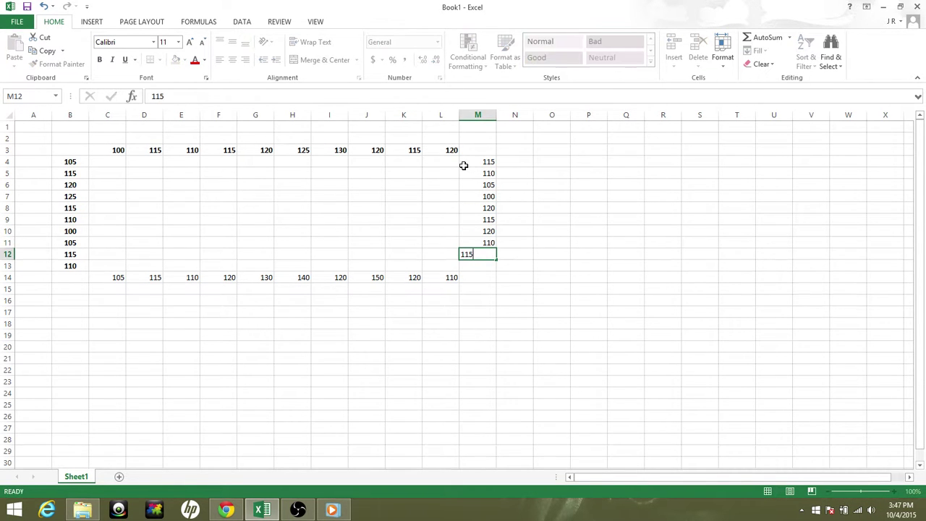
pyautogui.press('Return')
pyautogui.write('110')
pyautogui.press('Return')
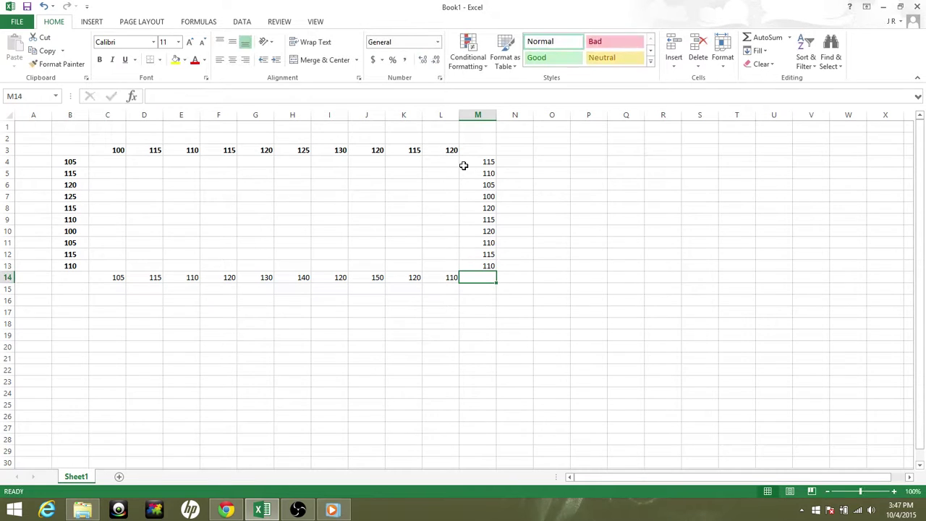
# Make the boundary values in column M, column B, row 3 and row 14 bold and centred.
pyautogui.moveTo(65, 148); pyautogui.dragTo(478, 281)
pyautogui.click(477, 170)
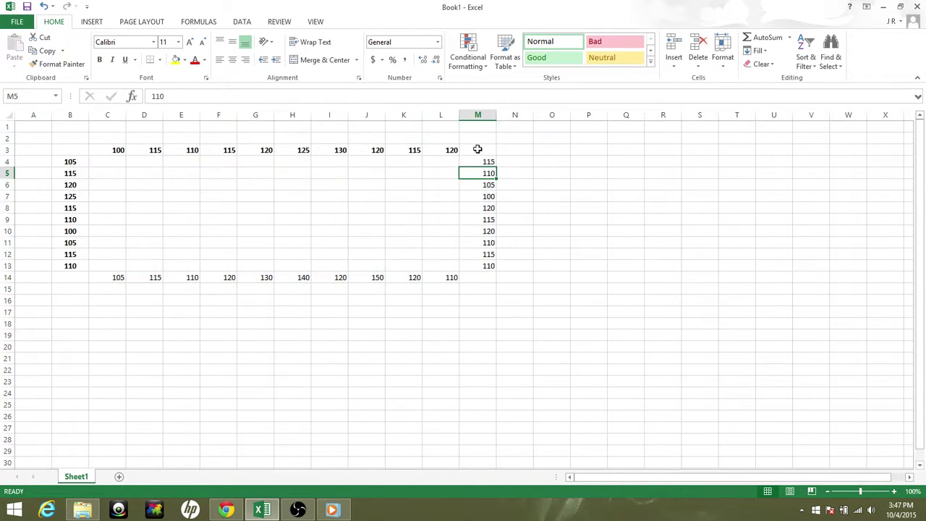
pyautogui.moveTo(477, 149); pyautogui.dragTo(477, 277)
pyautogui.click(100, 60)
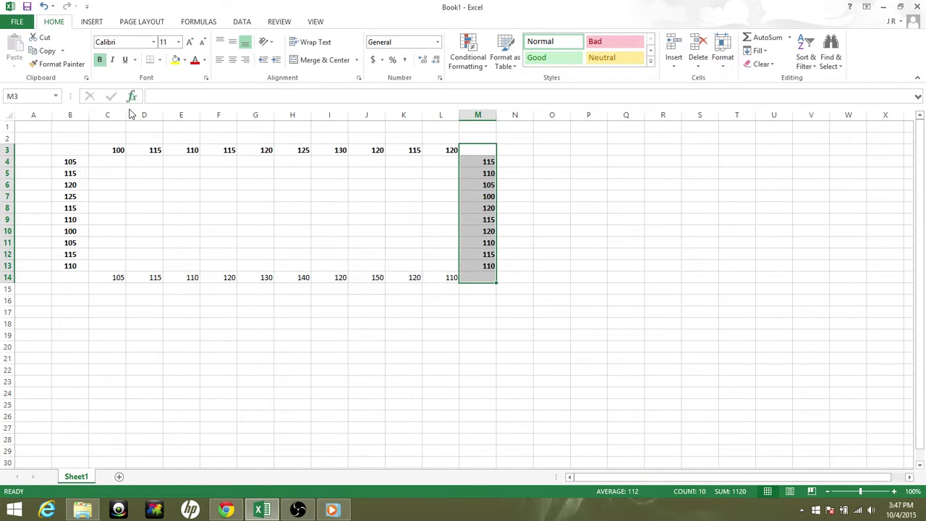
pyautogui.click(232, 60)
pyautogui.moveTo(70, 149); pyautogui.dragTo(70, 265)
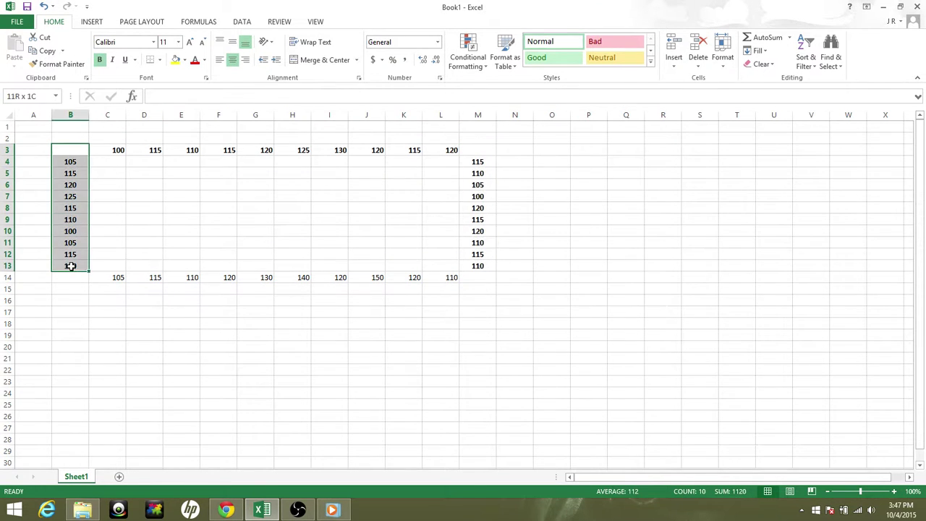
pyautogui.moveTo(111, 149); pyautogui.dragTo(434, 149)
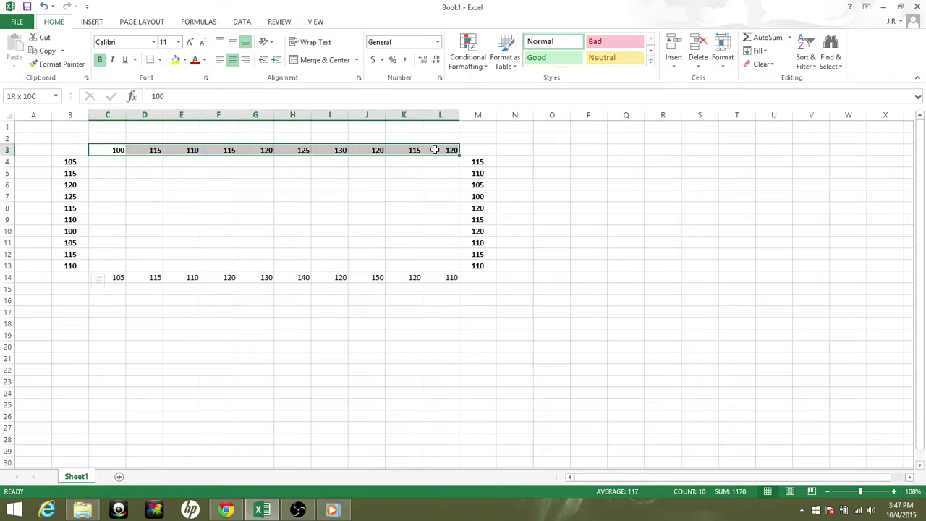
pyautogui.click(232, 60)
pyautogui.moveTo(73, 281); pyautogui.dragTo(490, 277)
pyautogui.click(100, 60)
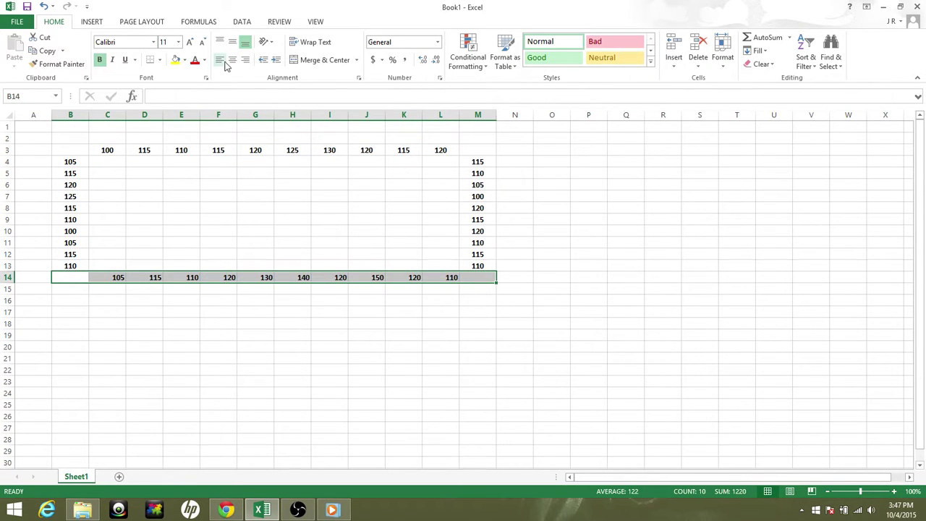
pyautogui.click(232, 60)
pyautogui.click(107, 163)
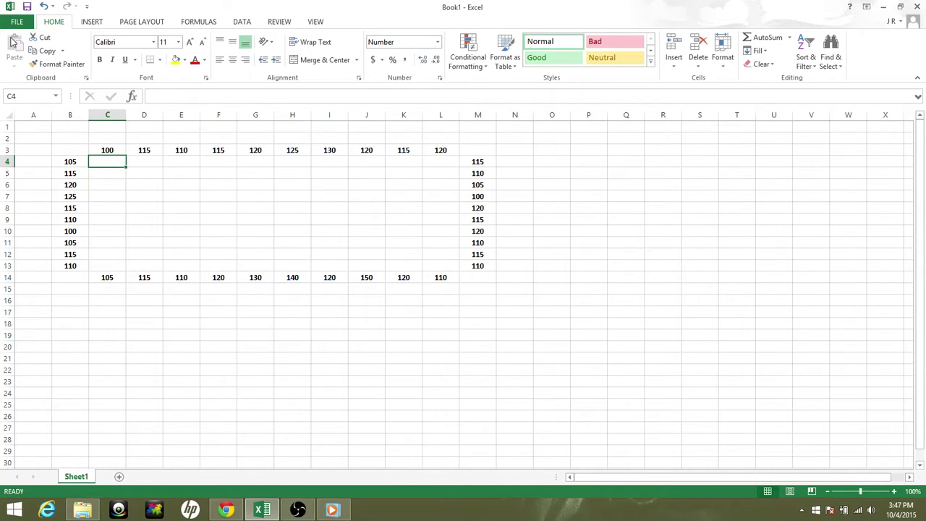
# In Excel Options > Formulas, set calculation to Manual with iterative calculation and Maximum Iterations 1.
pyautogui.click(17, 21)
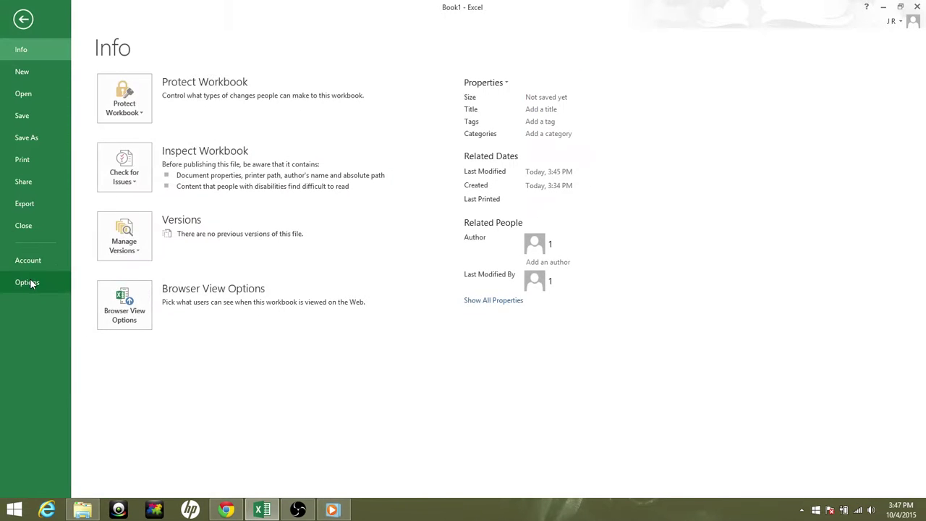
pyautogui.press('Escape')
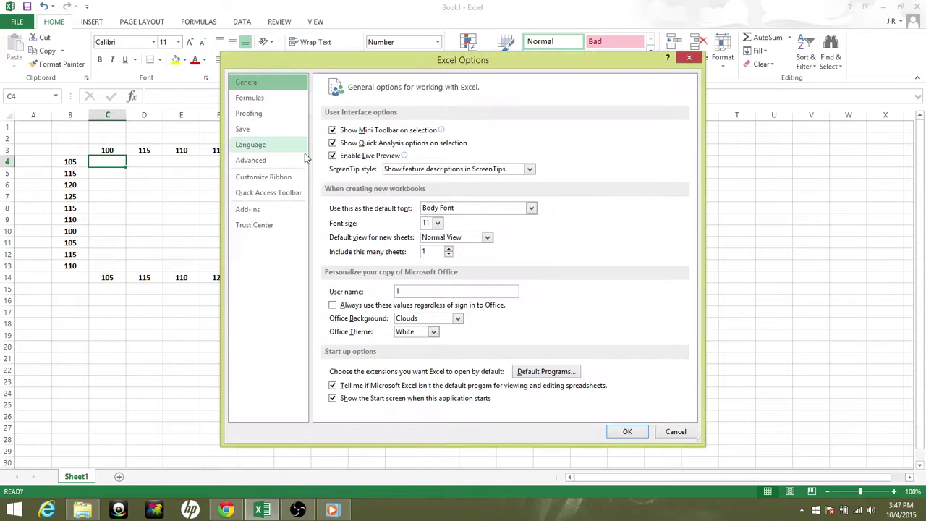
pyautogui.click(275, 98)
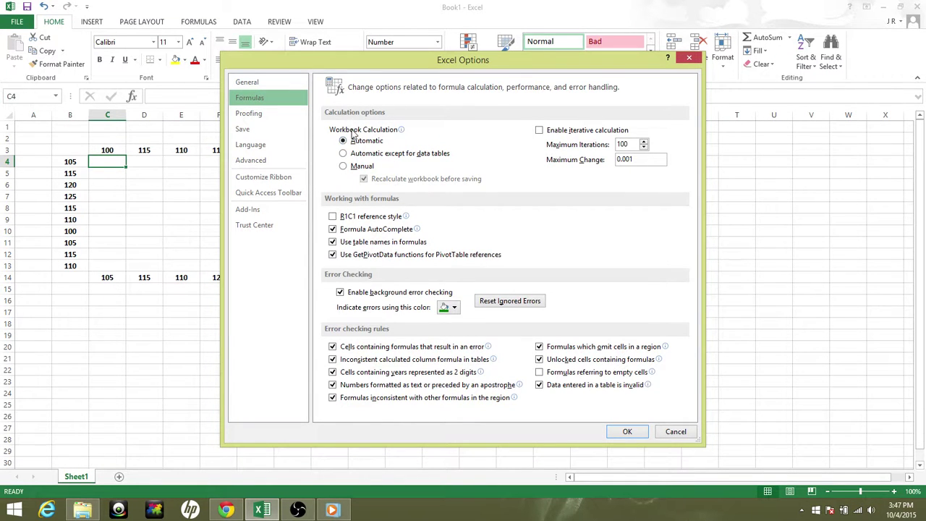
pyautogui.click(345, 167)
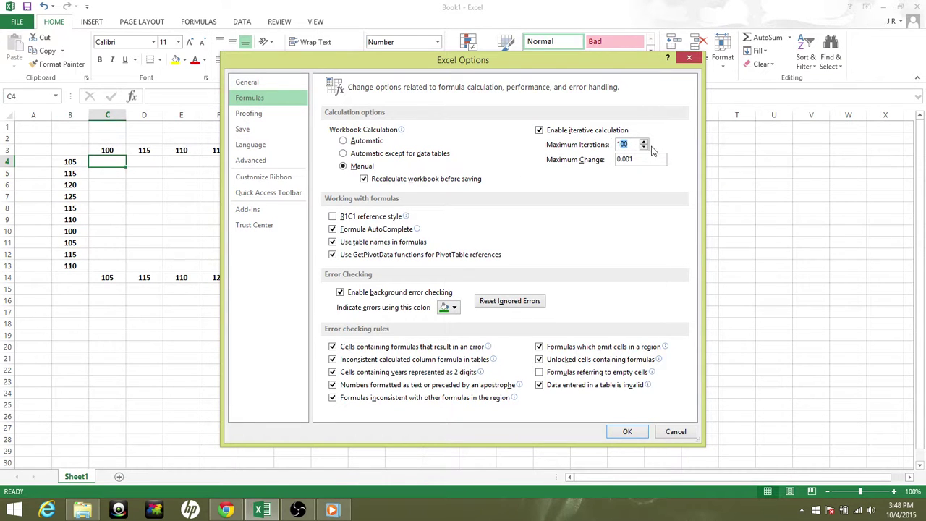
pyautogui.write('1')
pyautogui.click(628, 431)
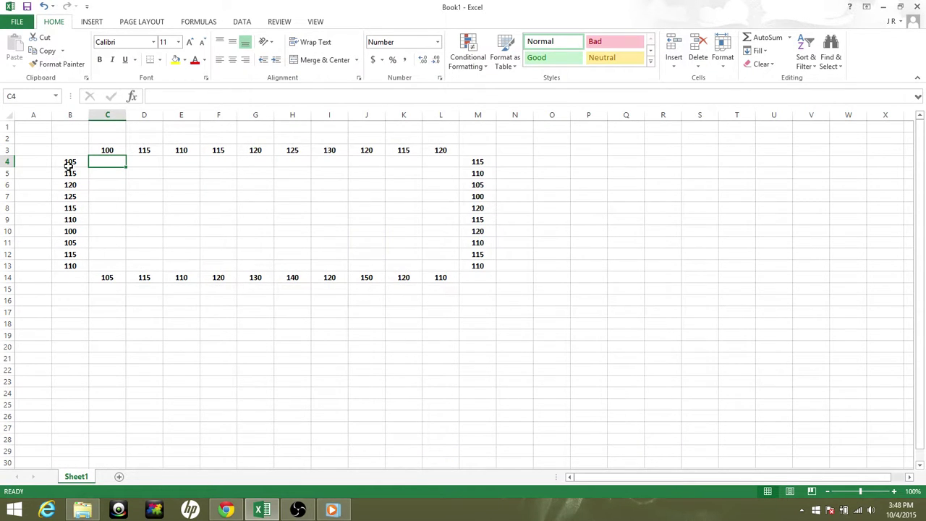
# Copy the grid B3:M14 and paste the copy starting at cell B18.
pyautogui.moveTo(65, 148); pyautogui.dragTo(473, 280)
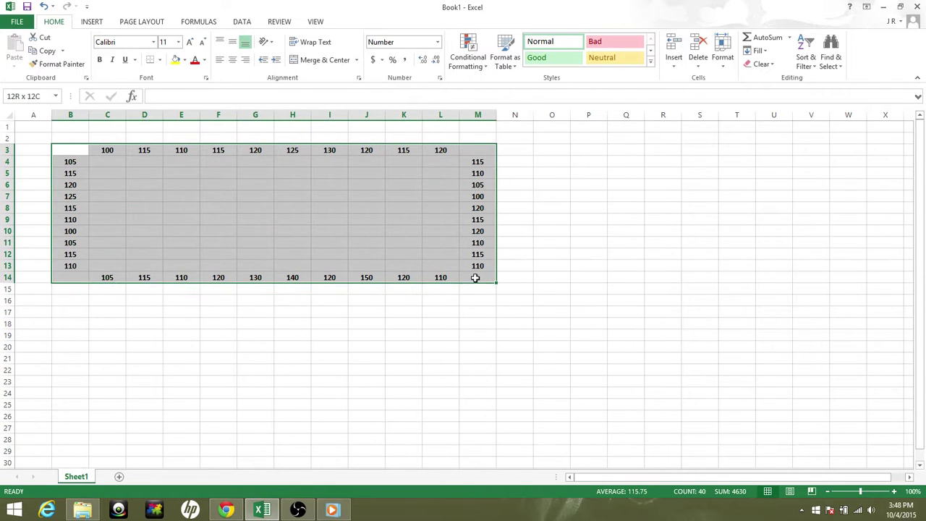
pyautogui.rightClick(88, 157)
pyautogui.click(123, 176)
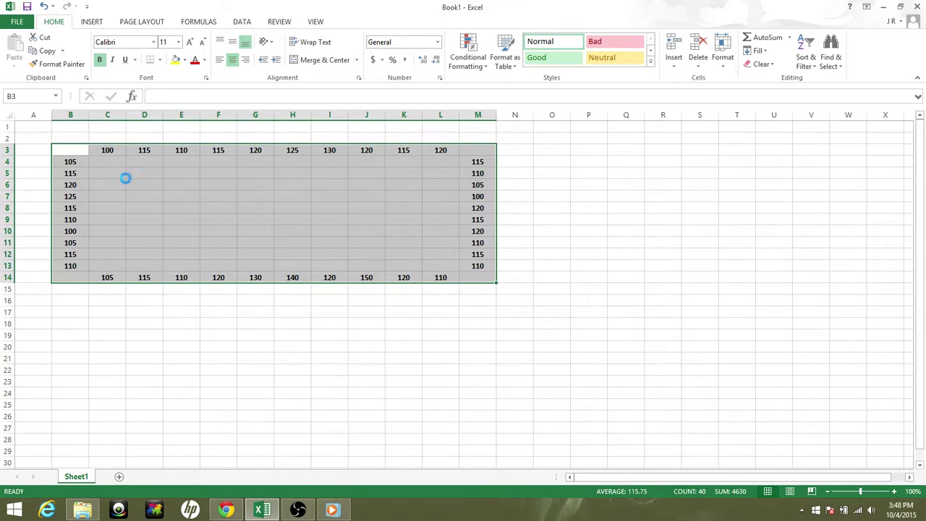
pyautogui.scroll(-1, 299, 273)
pyautogui.rightClick(70, 287)
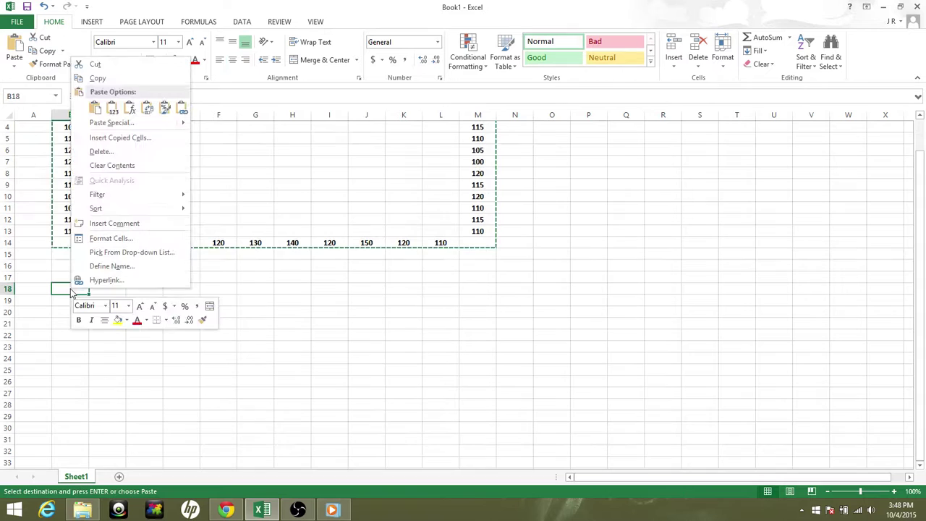
pyautogui.click(95, 109)
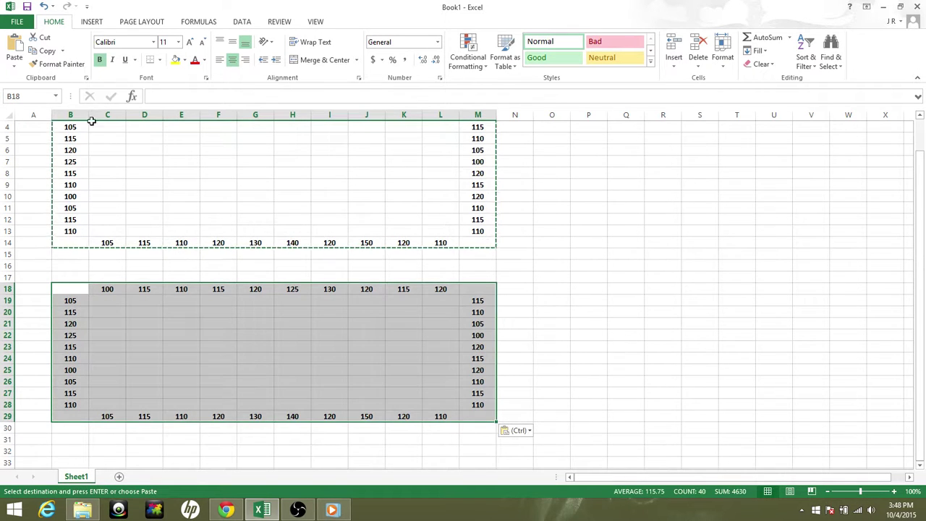
pyautogui.click(257, 369)
pyautogui.scroll(1, 542, 308)
pyautogui.click(637, 253)
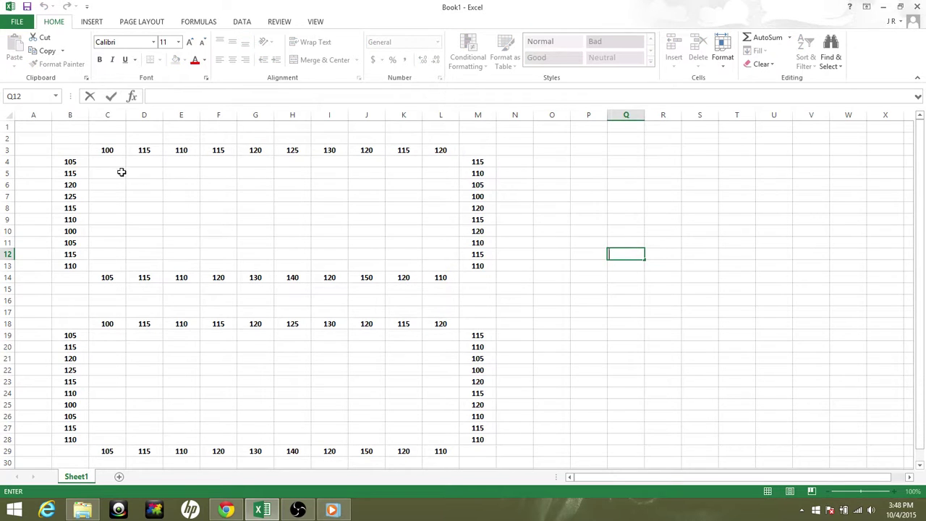
pyautogui.click(117, 173)
pyautogui.click(17, 21)
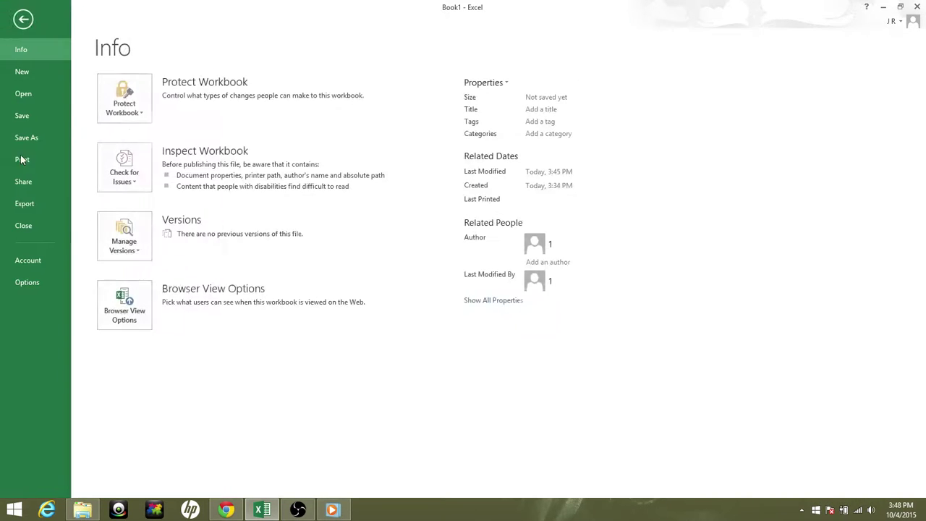
pyautogui.click(18, 283)
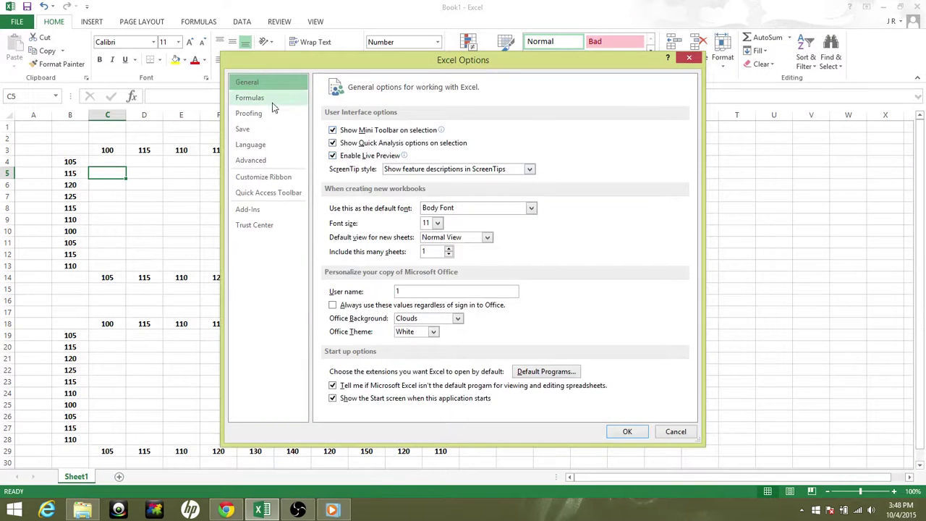
pyautogui.click(261, 98)
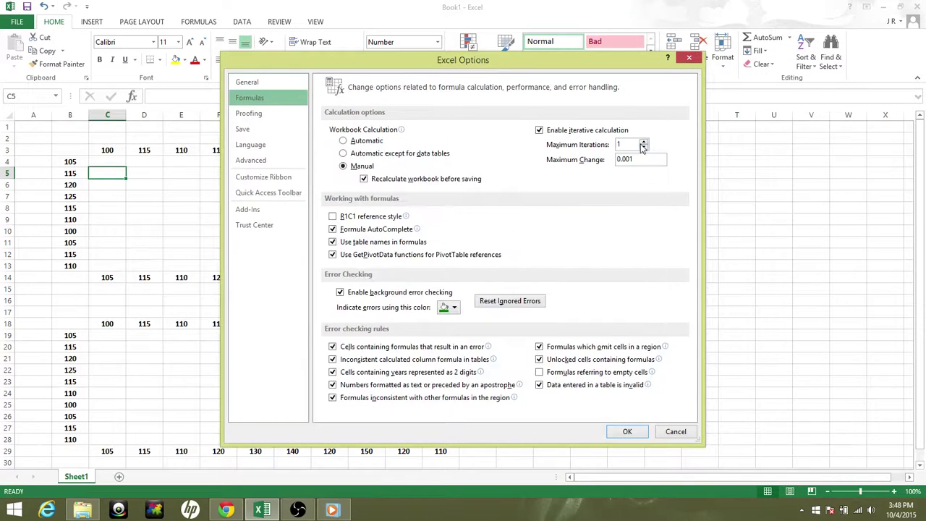
pyautogui.click(626, 432)
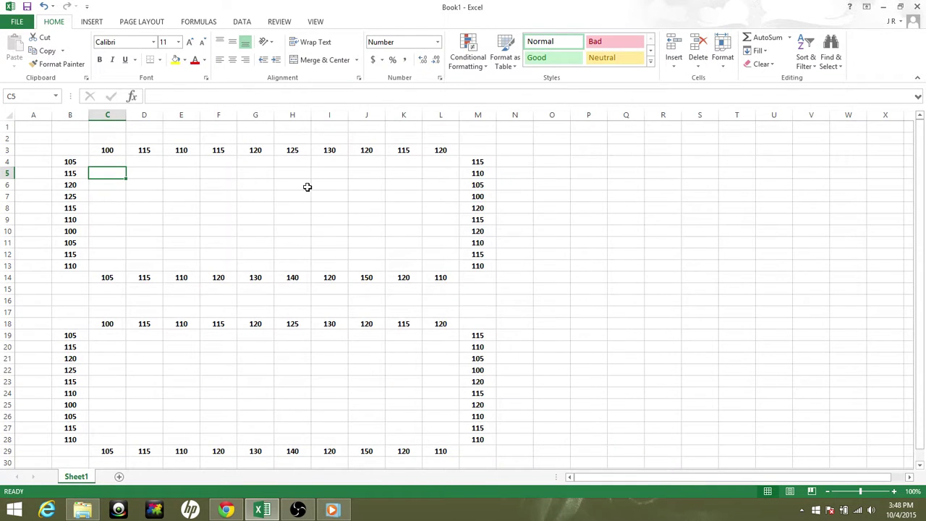
# Enter the label ic in A2 and the starting value 4 in A3.
pyautogui.click(106, 158)
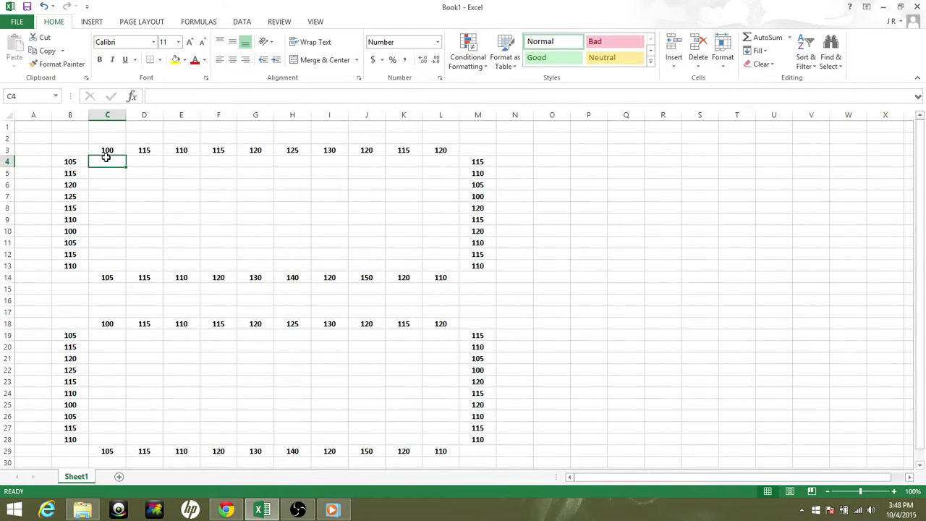
pyautogui.click(27, 141)
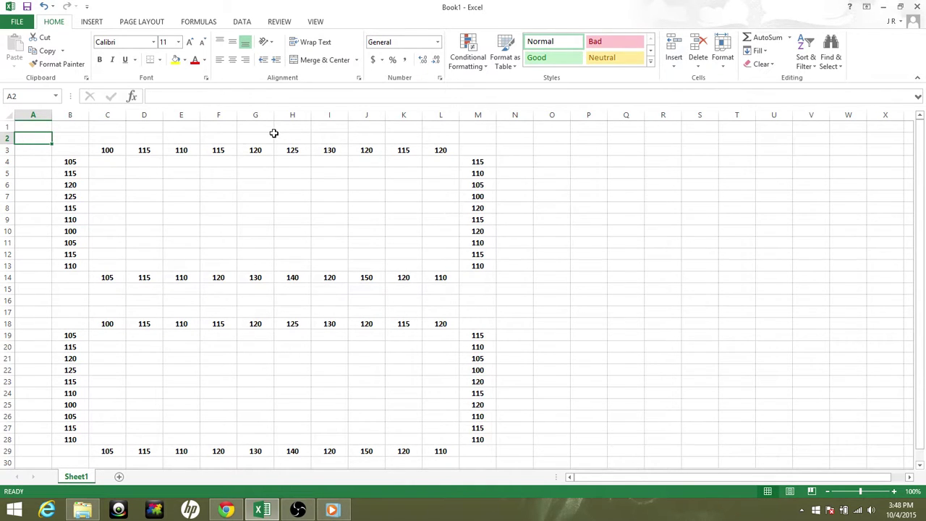
pyautogui.write('ic')
pyautogui.press('Return')
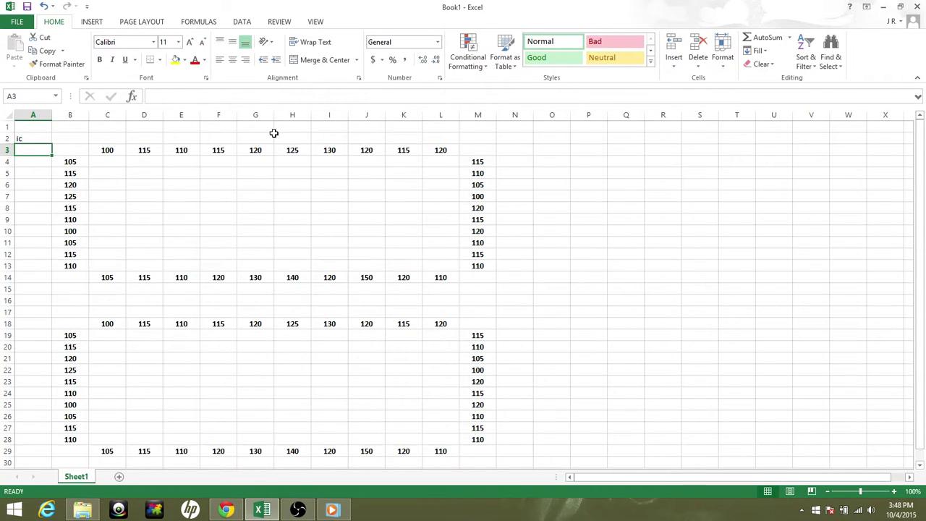
pyautogui.write('4')
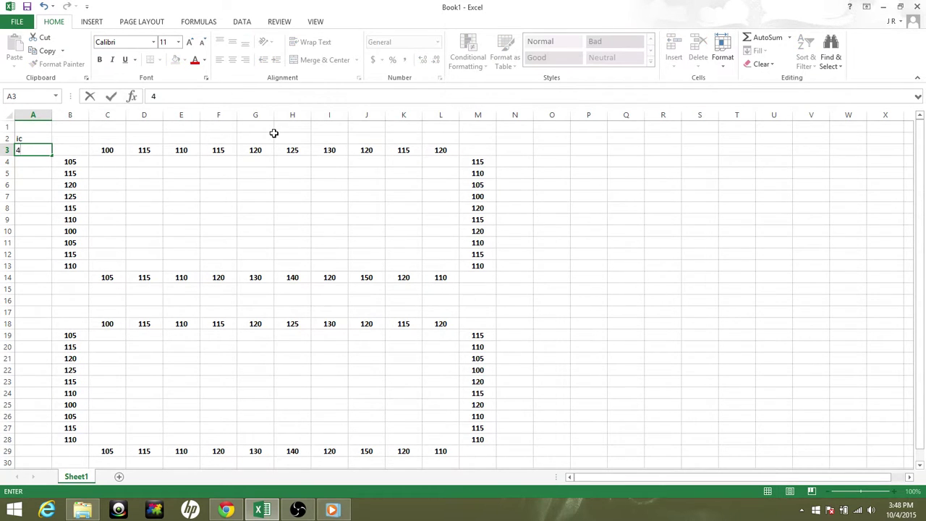
pyautogui.click(123, 162)
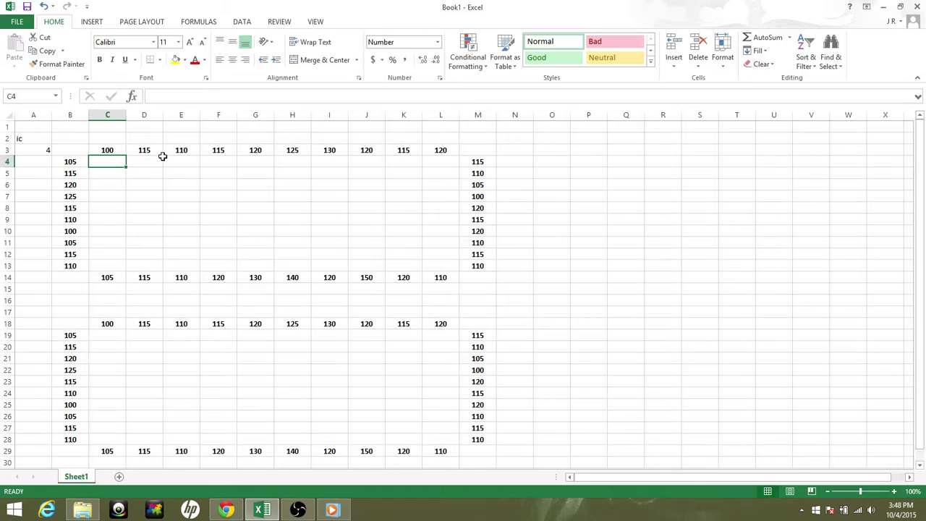
# Enter =IF($A$2="ic",$A$3,(C3+B4+C5+D4)/4) in cell C4.
pyautogui.write('=')
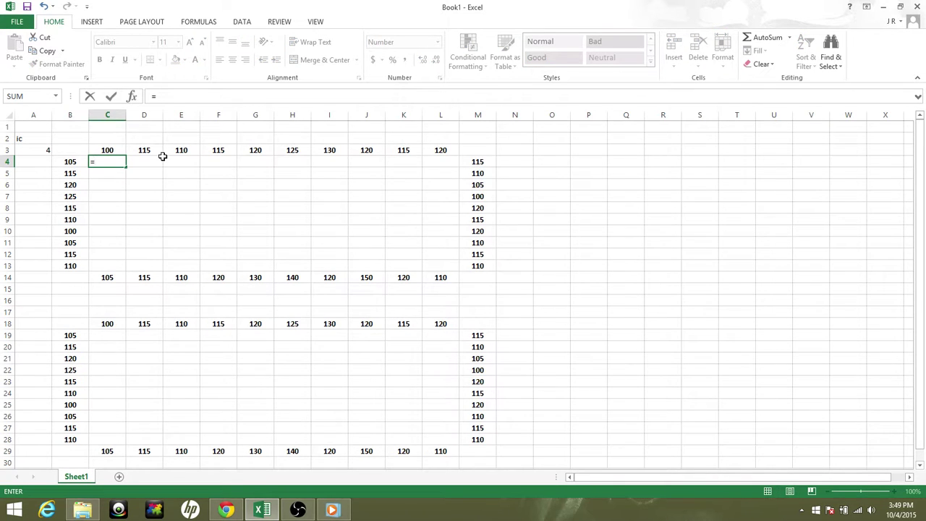
pyautogui.write('IF($A')
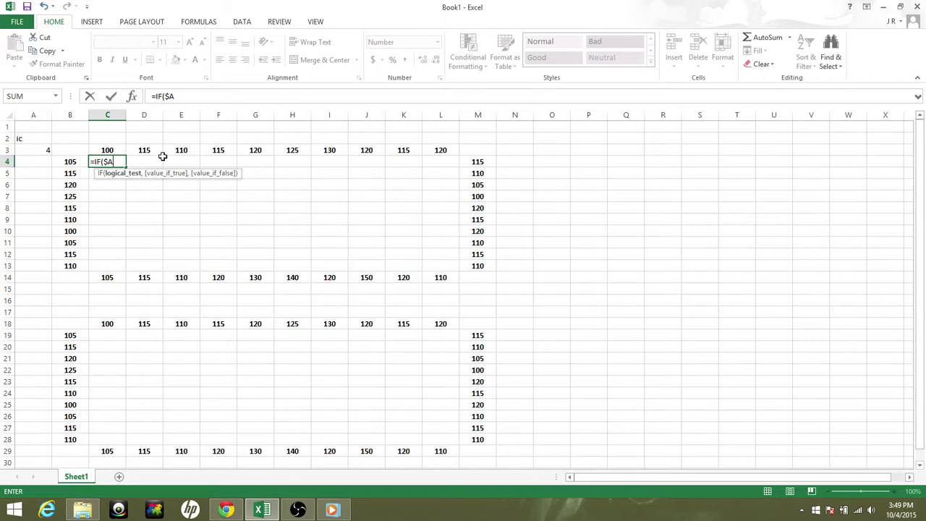
pyautogui.write('$2="ic')
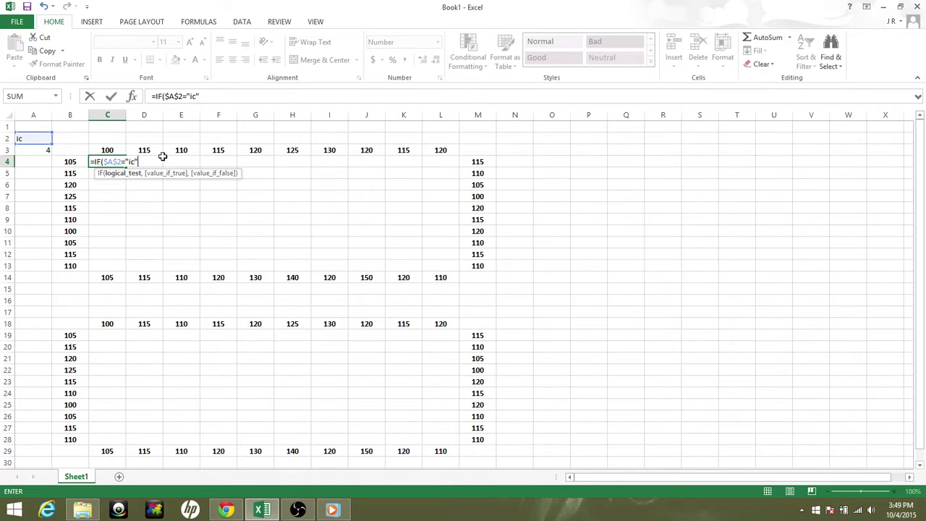
pyautogui.write(',')
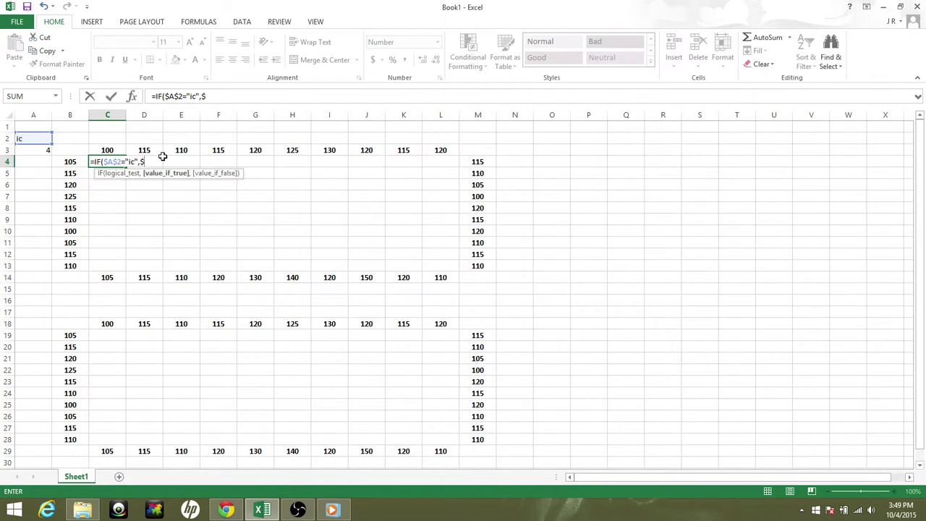
pyautogui.write('$A$3')
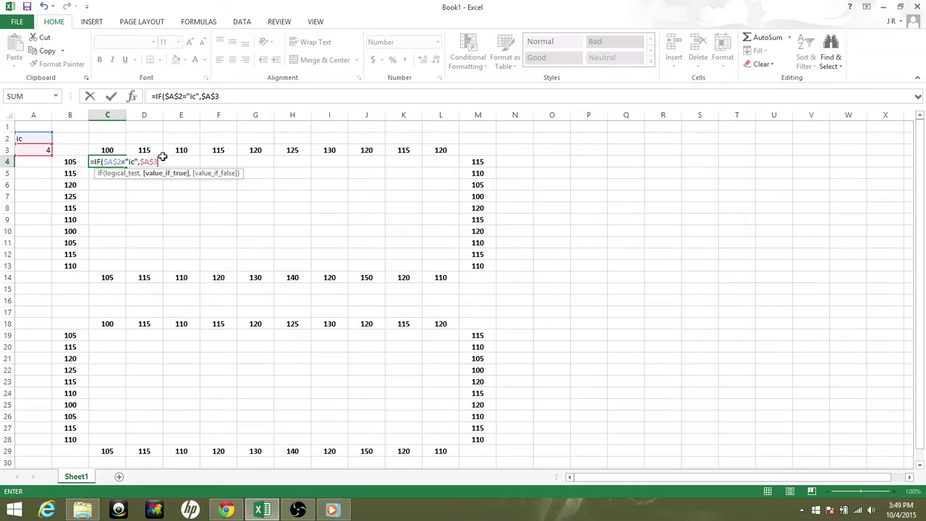
pyautogui.write(',(')
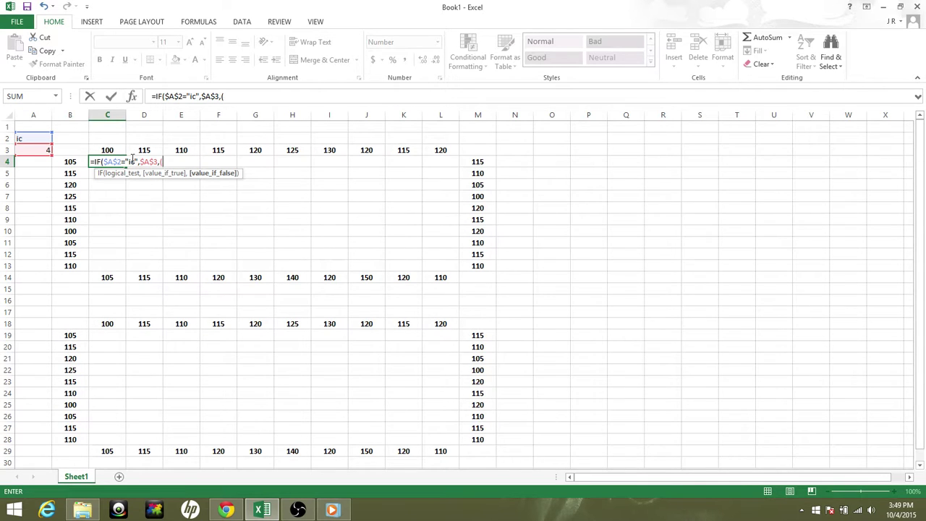
pyautogui.write('C3')
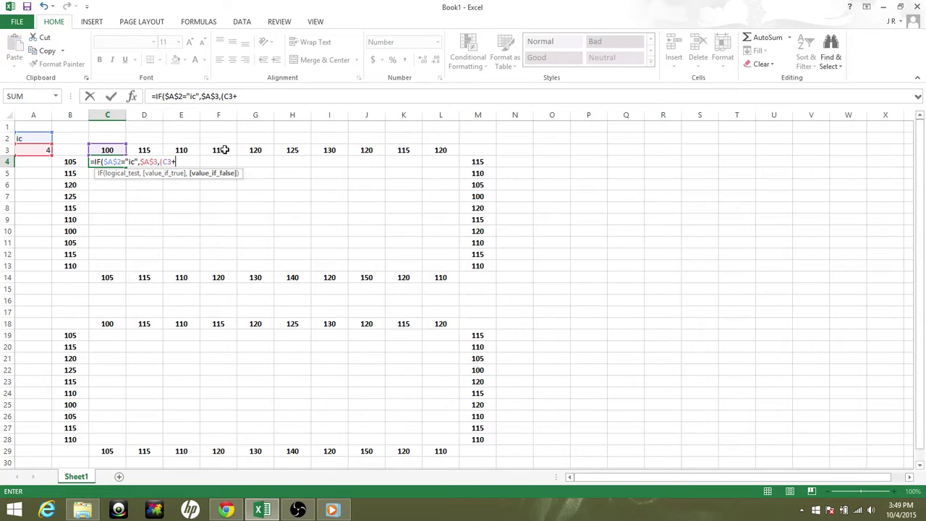
pyautogui.write('+B4')
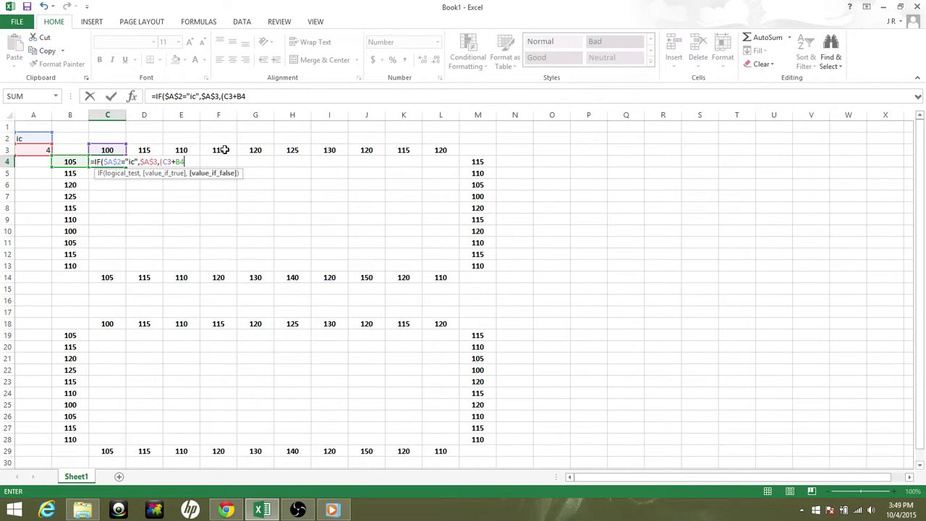
pyautogui.write('+C5+D4)/4')
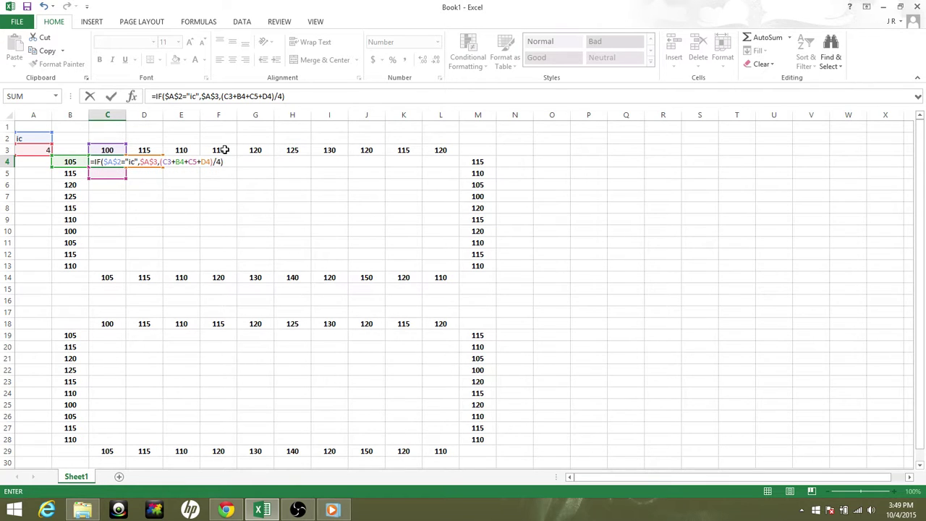
pyautogui.press('Return')
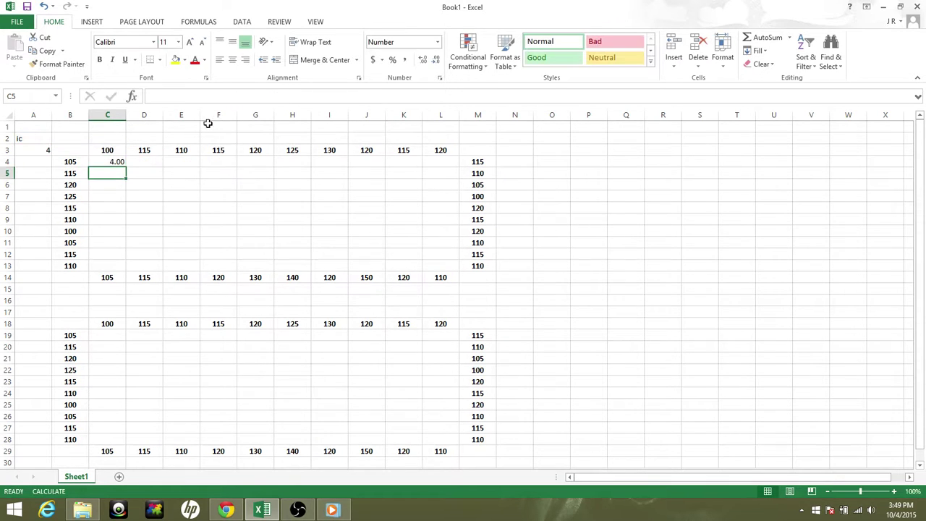
pyautogui.click(104, 161)
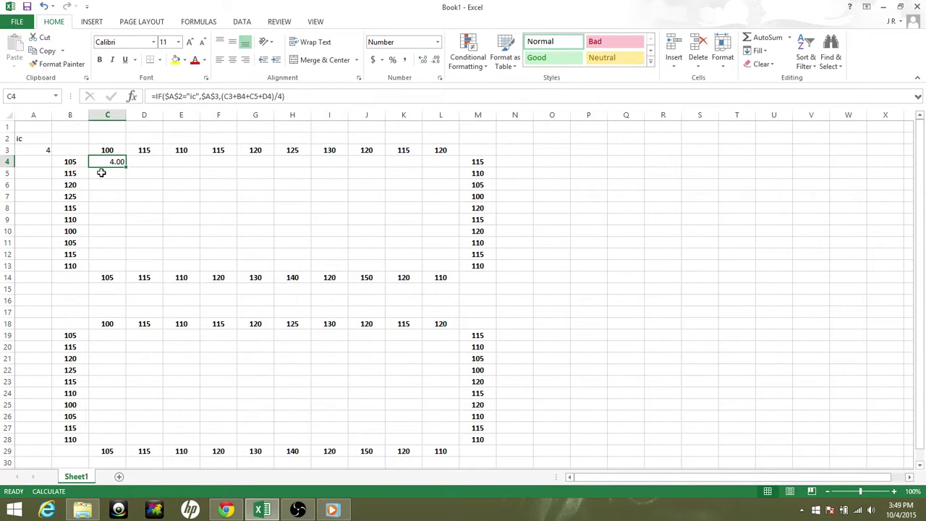
pyautogui.click(101, 172)
pyautogui.click(140, 159)
pyautogui.click(108, 145)
pyautogui.click(77, 161)
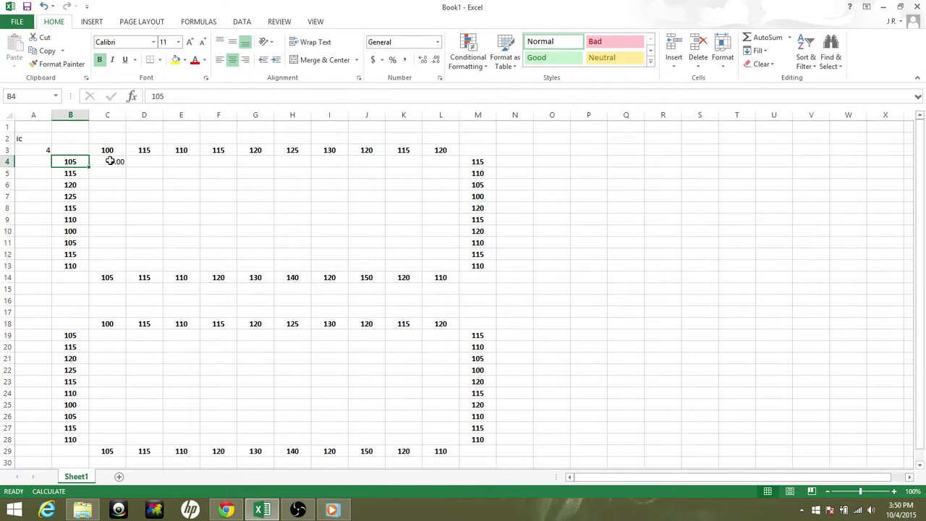
pyautogui.click(110, 160)
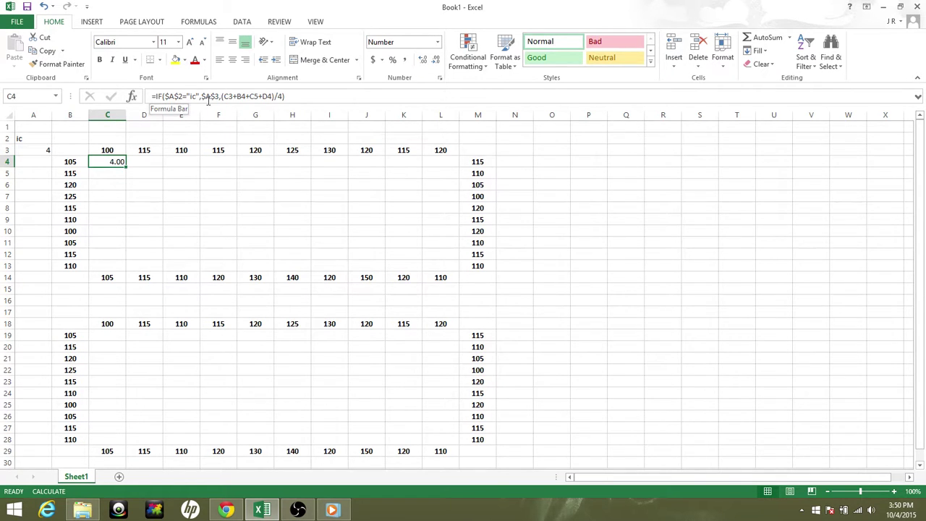
pyautogui.click(36, 140)
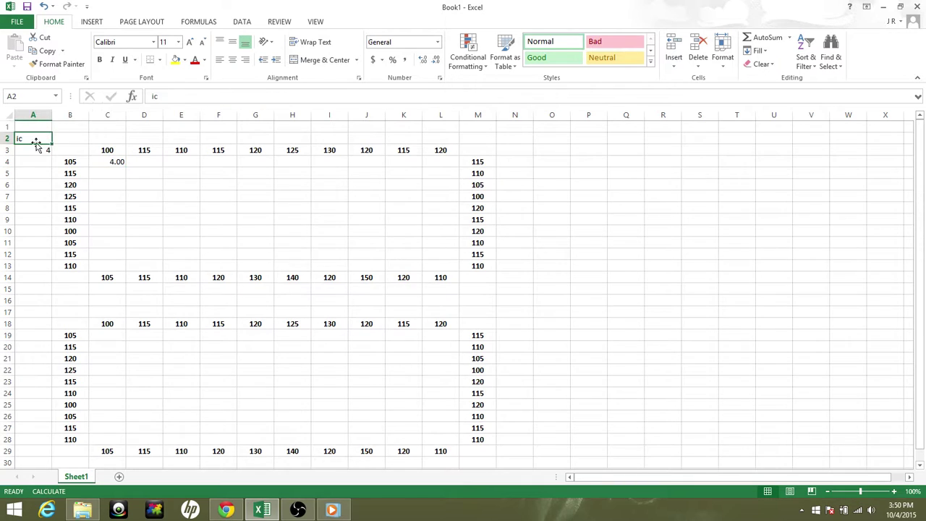
pyautogui.click(106, 162)
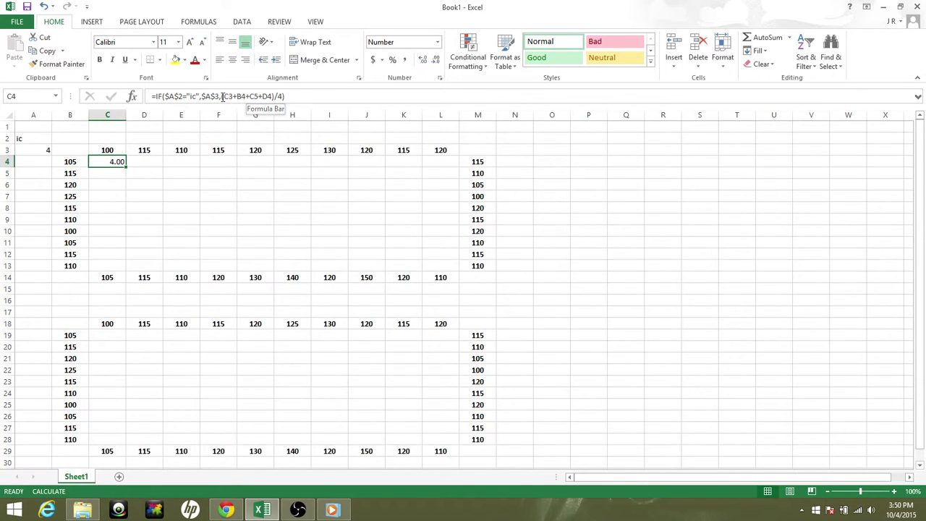
pyautogui.moveTo(221, 97); pyautogui.dragTo(274, 96)
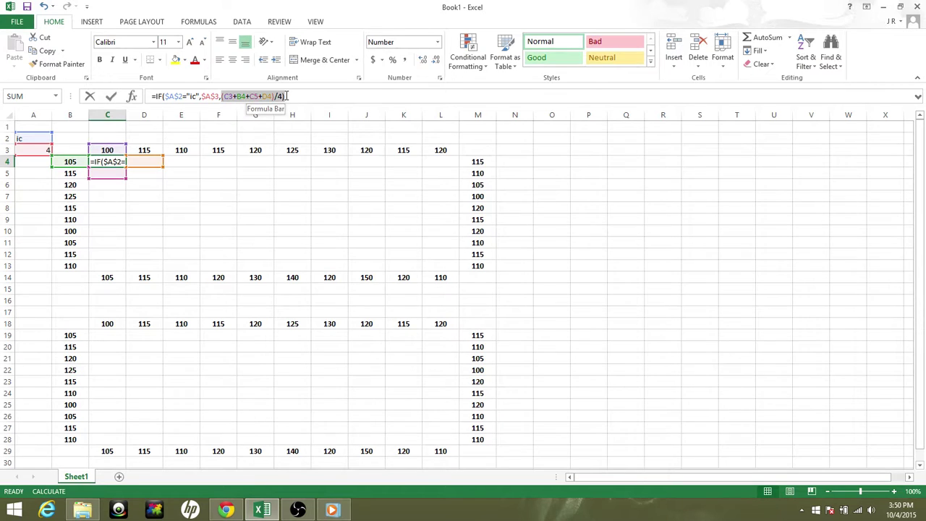
pyautogui.click(214, 195)
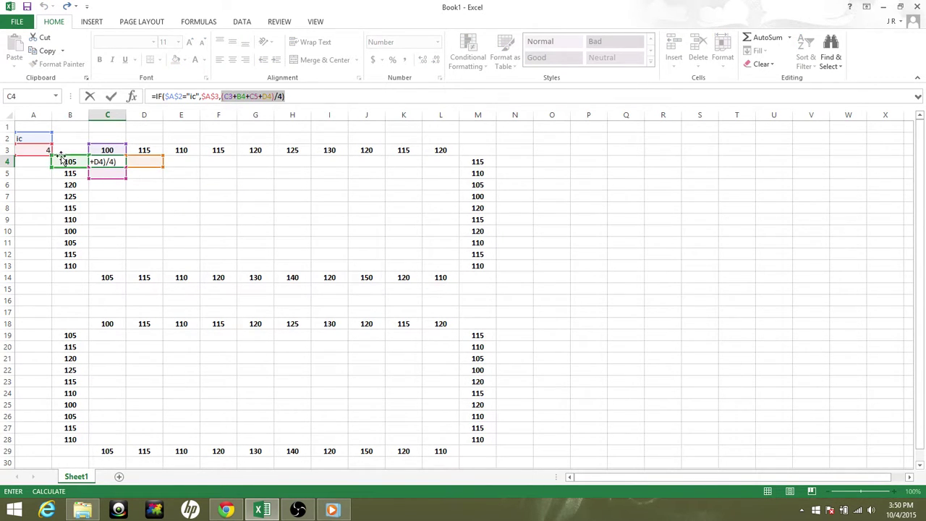
pyautogui.hotkey('ctrl', 'Return')
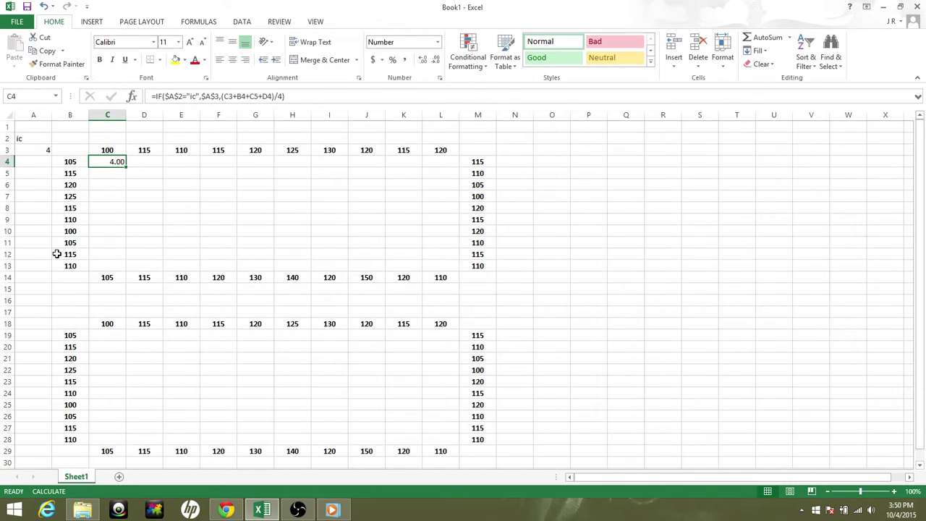
pyautogui.click(153, 164)
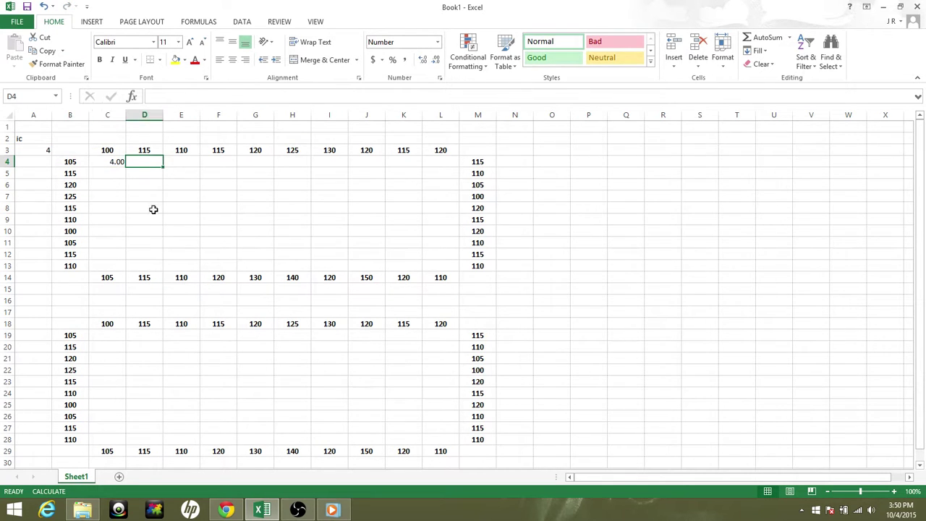
pyautogui.click(112, 165)
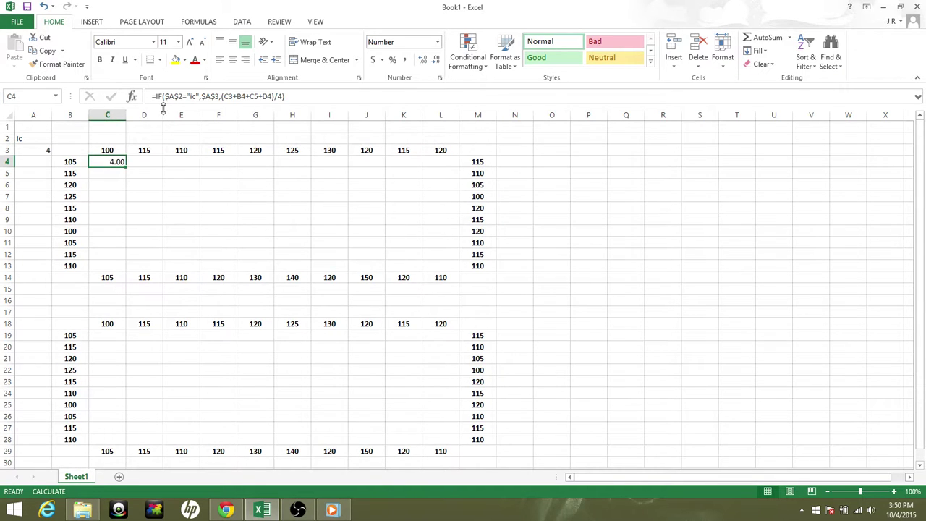
pyautogui.click(38, 150)
pyautogui.click(112, 163)
# Change A3 to 0 and re-confirm C4's formula so it recalculates to 0.00.
pyautogui.click(47, 153)
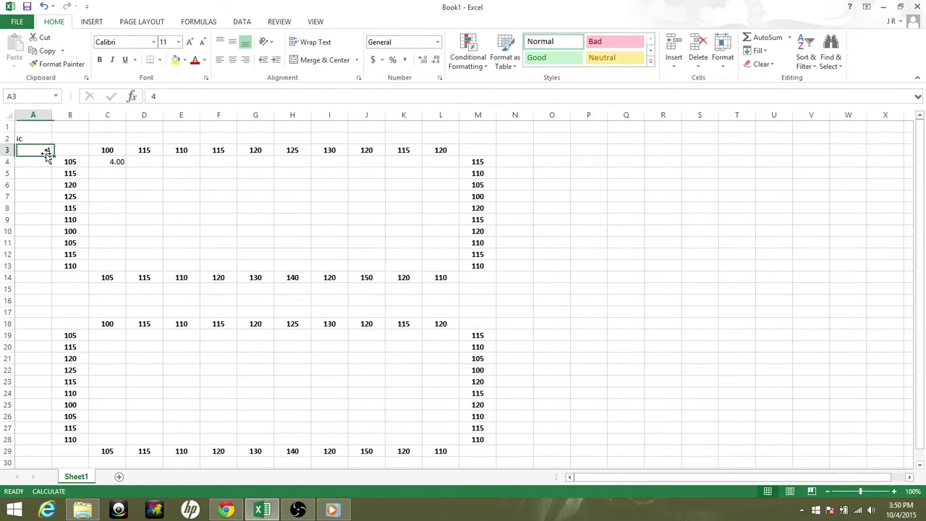
pyautogui.click(101, 161)
pyautogui.click(36, 149)
pyautogui.write('0')
pyautogui.press('Return')
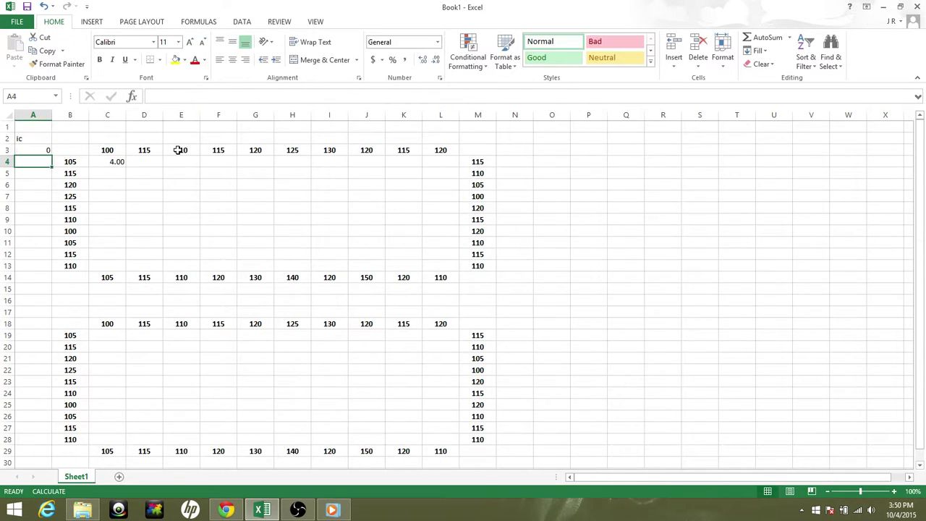
pyautogui.click(116, 162)
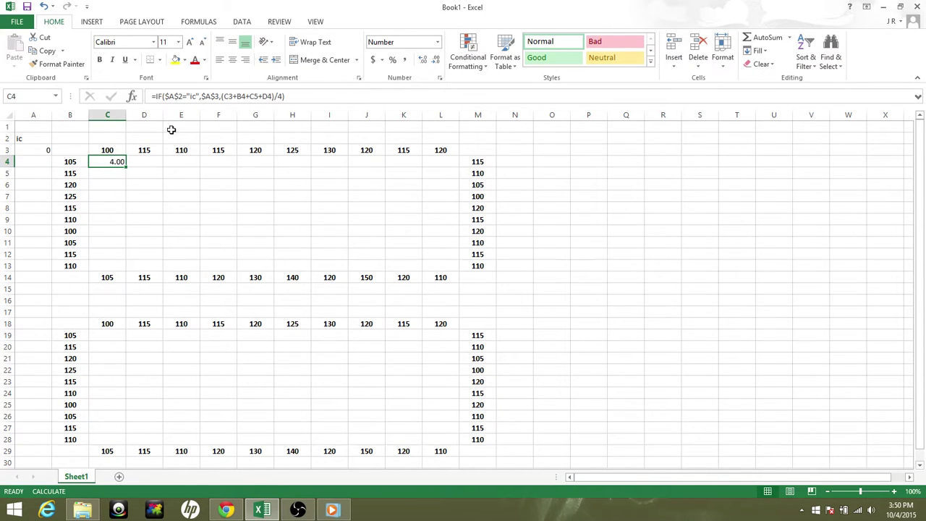
pyautogui.click(299, 94)
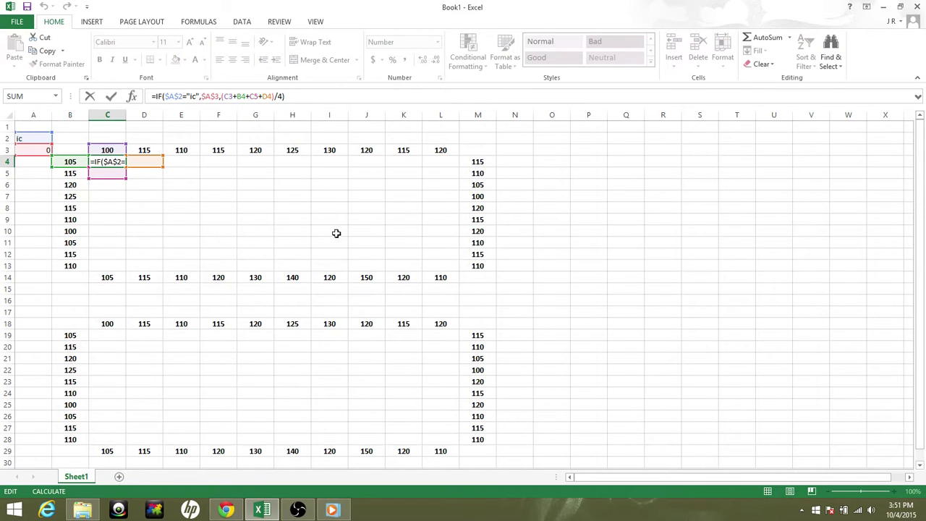
pyautogui.click(657, 266)
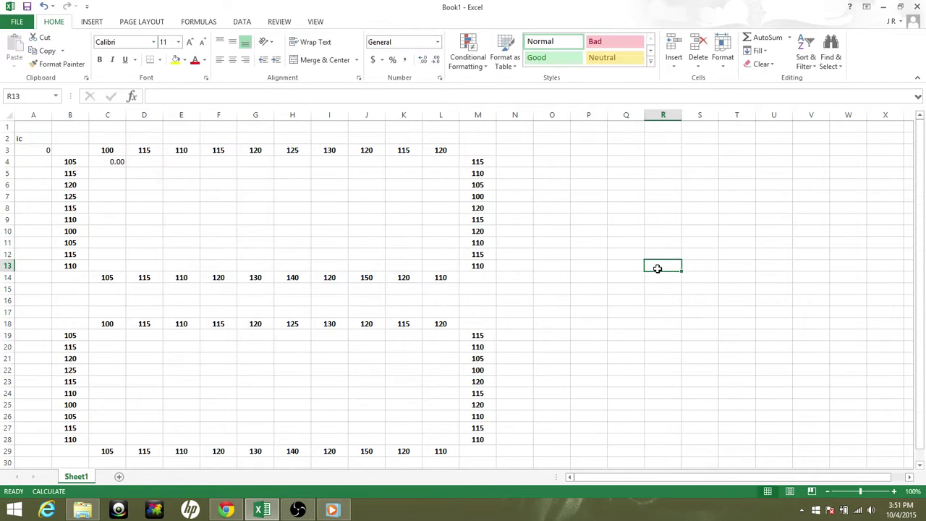
pyautogui.click(110, 162)
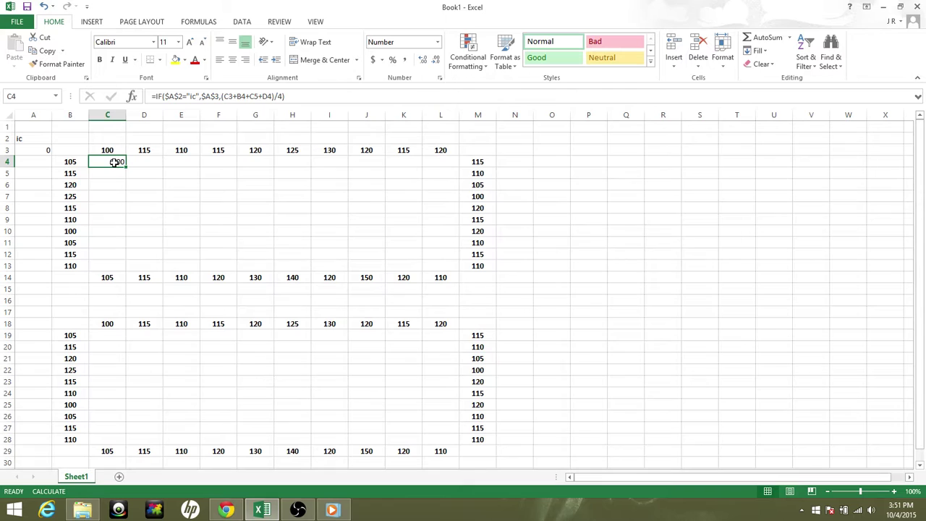
# Copy C4's averaging formula and select the target block C5:L13.
pyautogui.rightClick(114, 162)
pyautogui.click(140, 184)
pyautogui.click(103, 175)
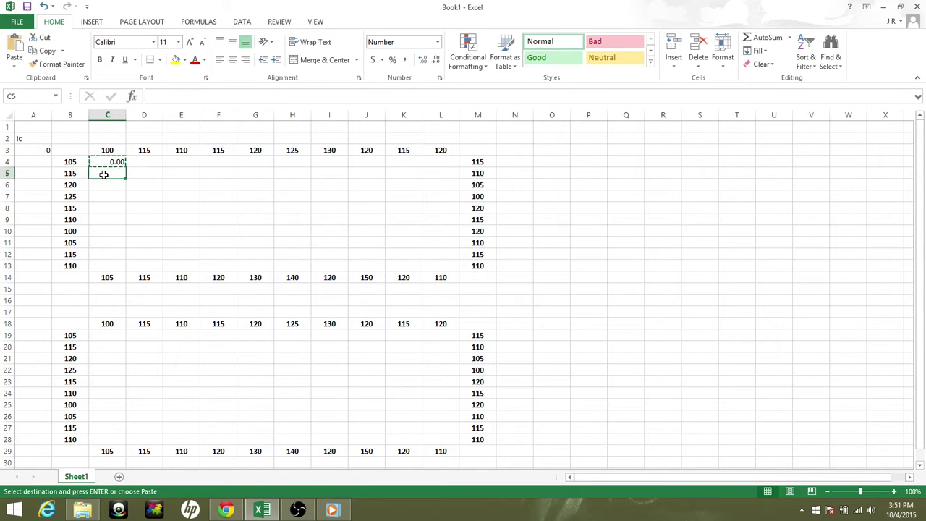
pyautogui.press('Escape')
pyautogui.click(219, 230)
pyautogui.click(104, 172)
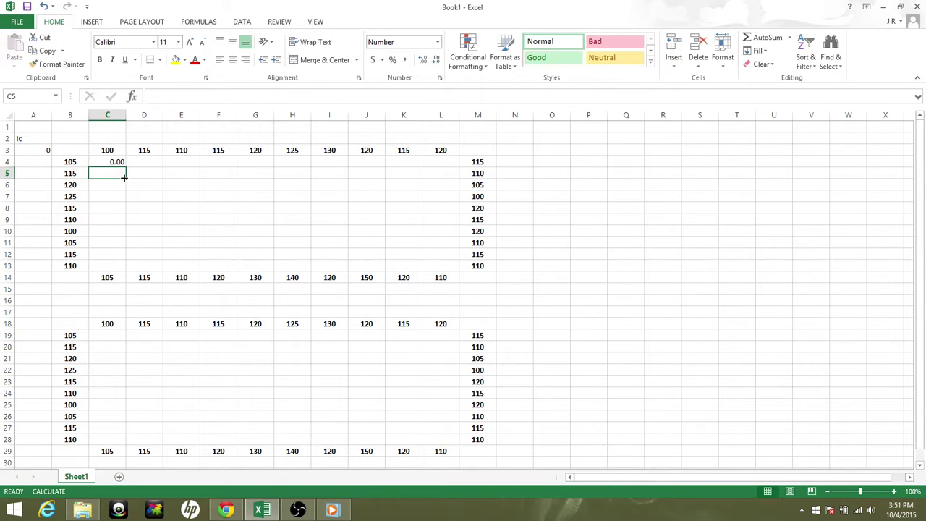
pyautogui.moveTo(108, 174); pyautogui.dragTo(444, 263)
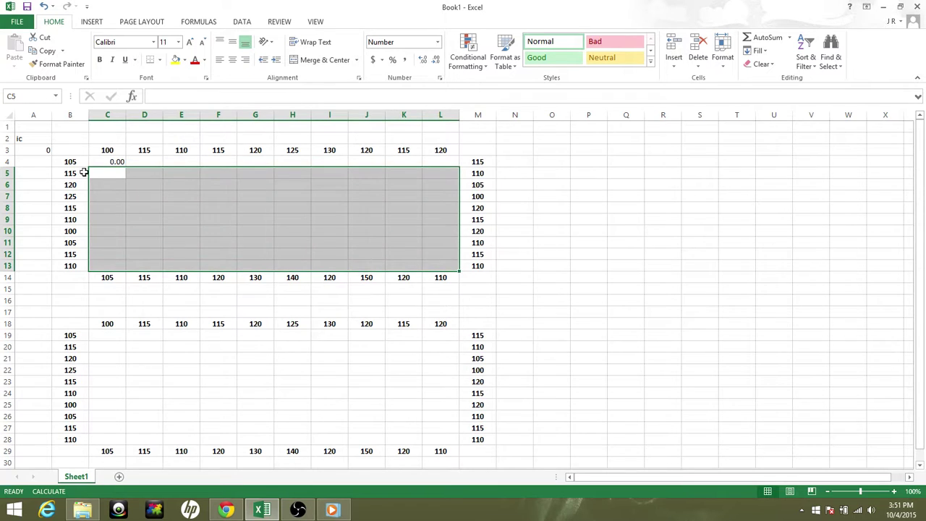
pyautogui.rightClick(115, 176)
pyautogui.press('Escape')
# Copy C4's formula again and paste it into C5:L13.
pyautogui.moveTo(108, 163); pyautogui.dragTo(144, 174)
pyautogui.rightClick(107, 161)
pyautogui.click(116, 179)
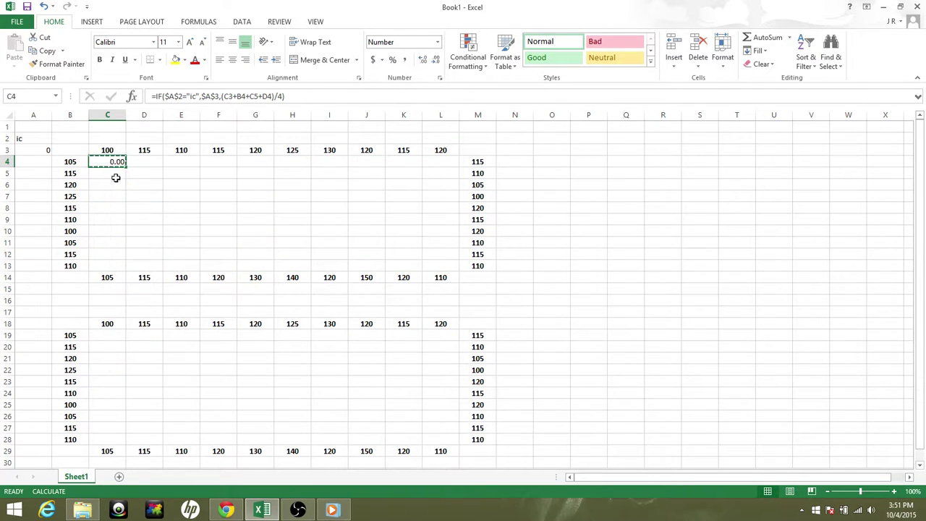
pyautogui.click(107, 174)
pyautogui.moveTo(106, 174); pyautogui.dragTo(442, 262)
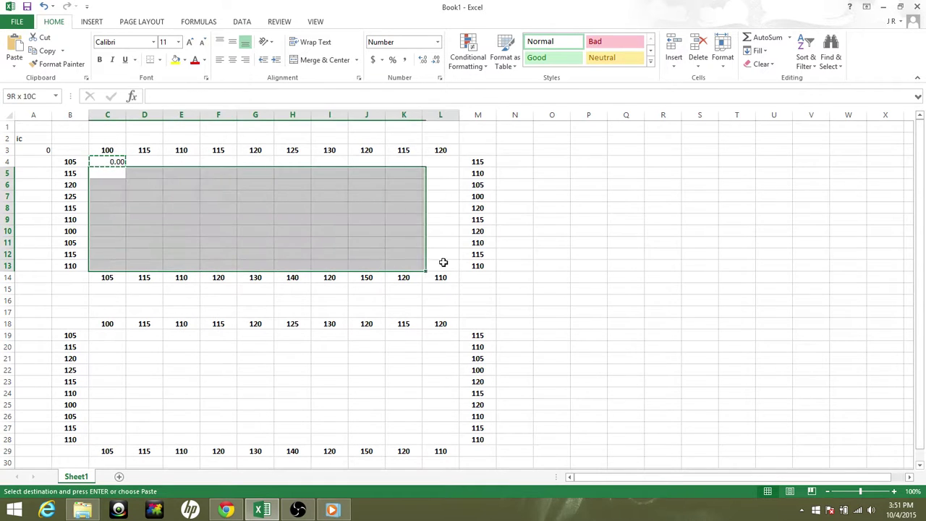
pyautogui.rightClick(112, 176)
pyautogui.click(134, 223)
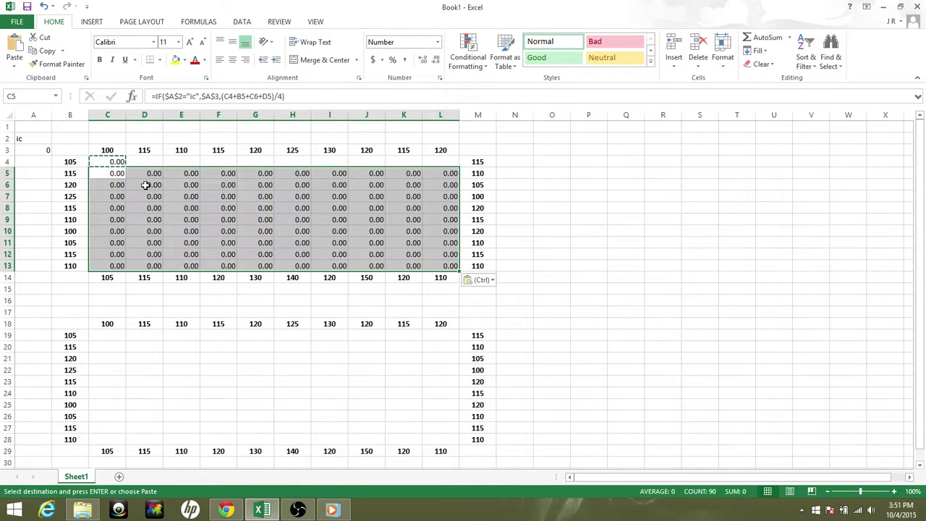
# Paste C4's formula into the top row D4:L4 so every cell shows 0.00.
pyautogui.click(138, 160)
pyautogui.moveTo(203, 161); pyautogui.dragTo(430, 160)
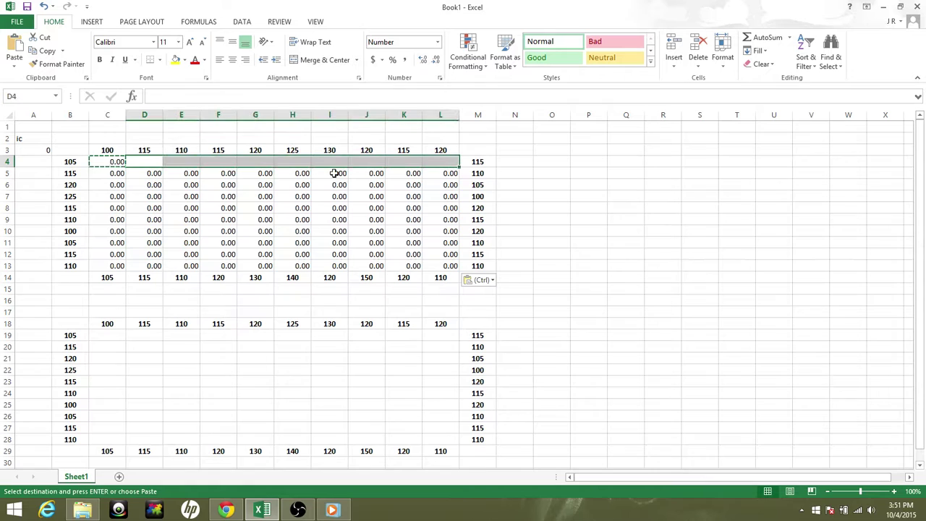
pyautogui.rightClick(136, 165)
pyautogui.click(158, 214)
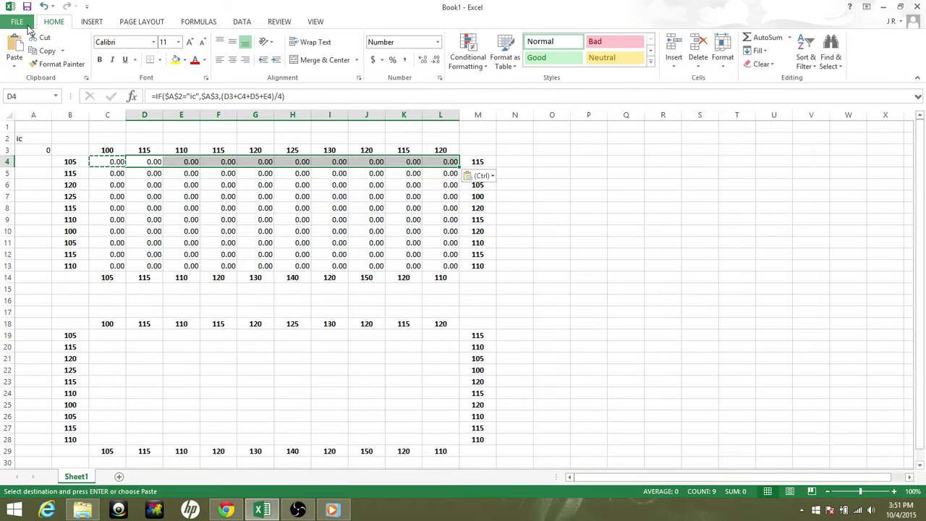
pyautogui.press('Left')
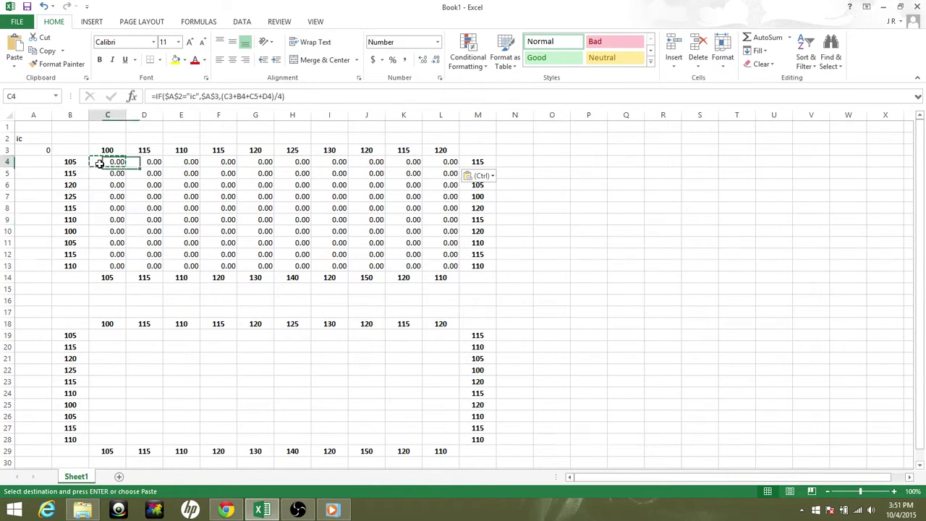
# Clear the stray text from cell A2.
pyautogui.click(29, 137)
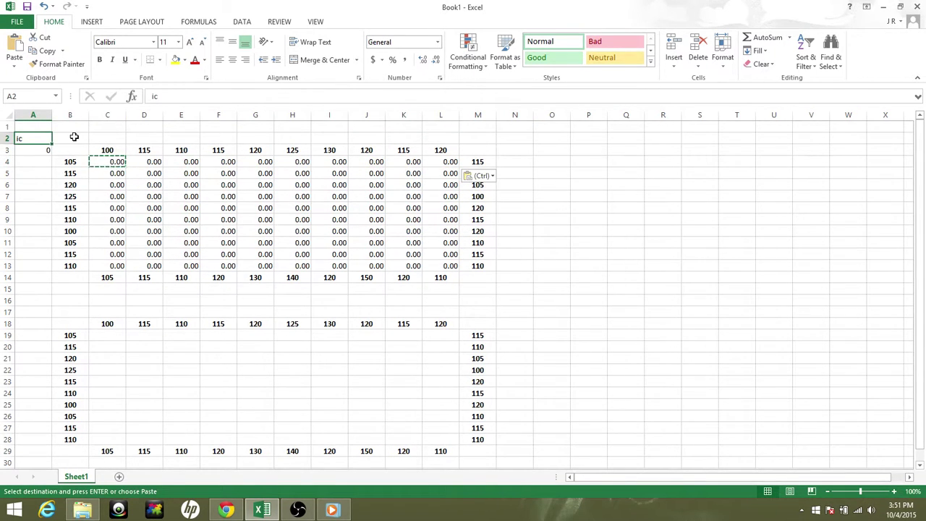
pyautogui.press('Delete')
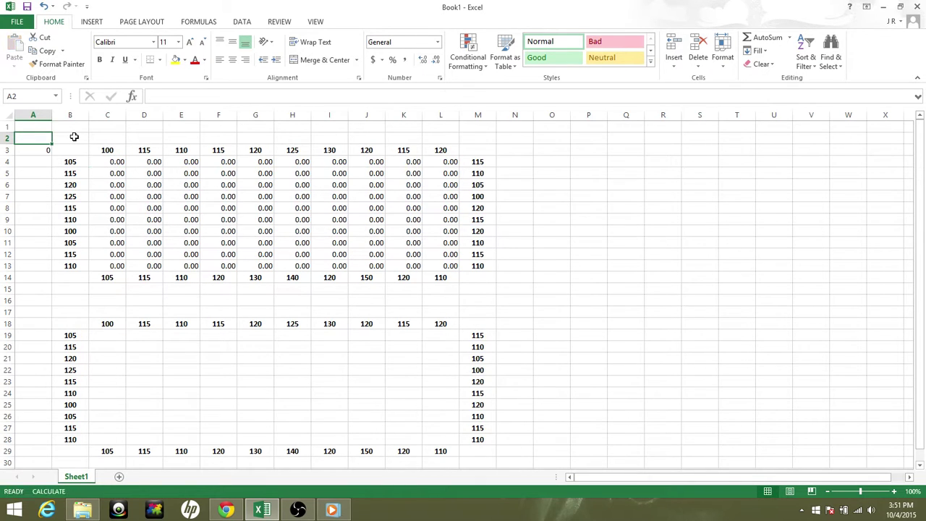
pyautogui.press('Down')
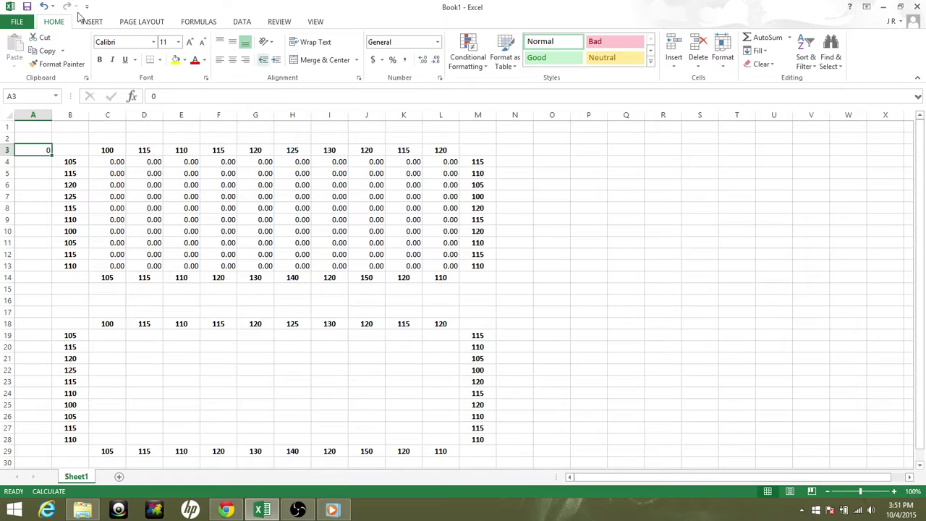
# Save the workbook to the Desktop as Practice_Contour_Map, replacing the existing file.
pyautogui.click(16, 21)
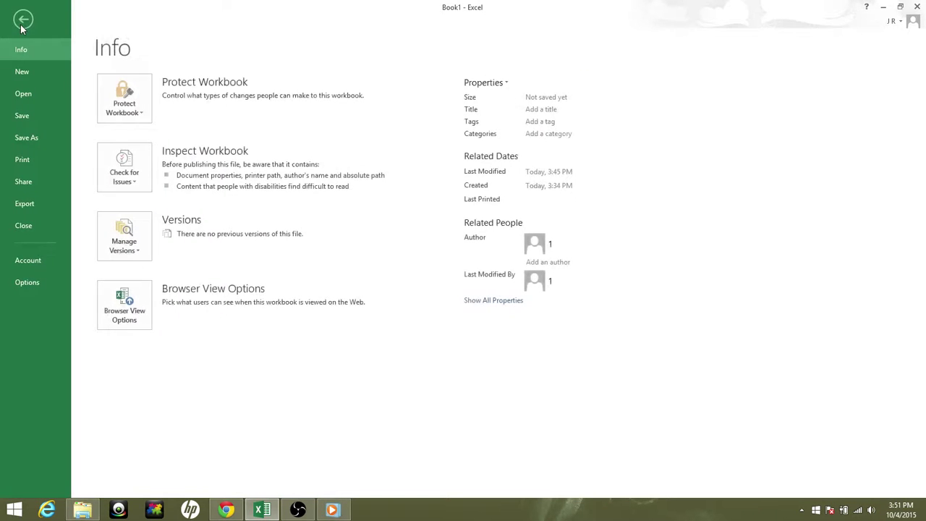
pyautogui.click(33, 139)
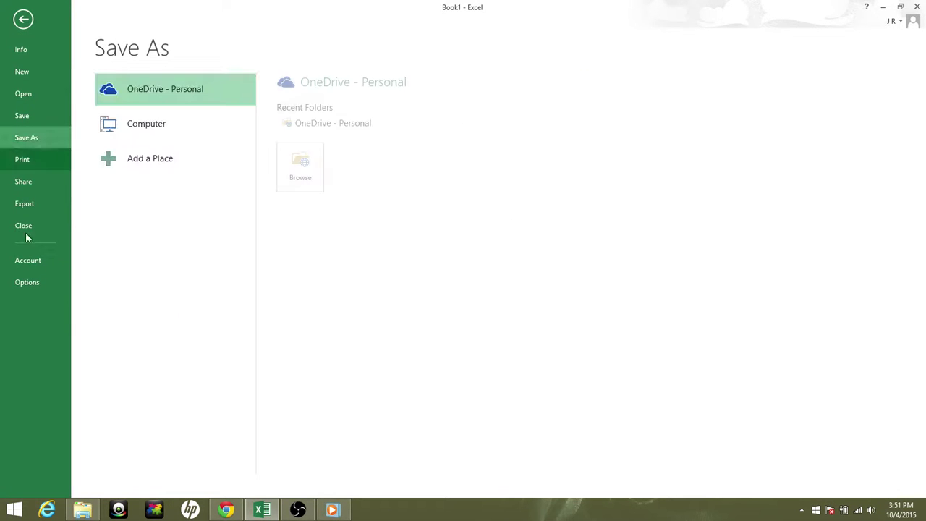
pyautogui.click(173, 136)
pyautogui.click(301, 121)
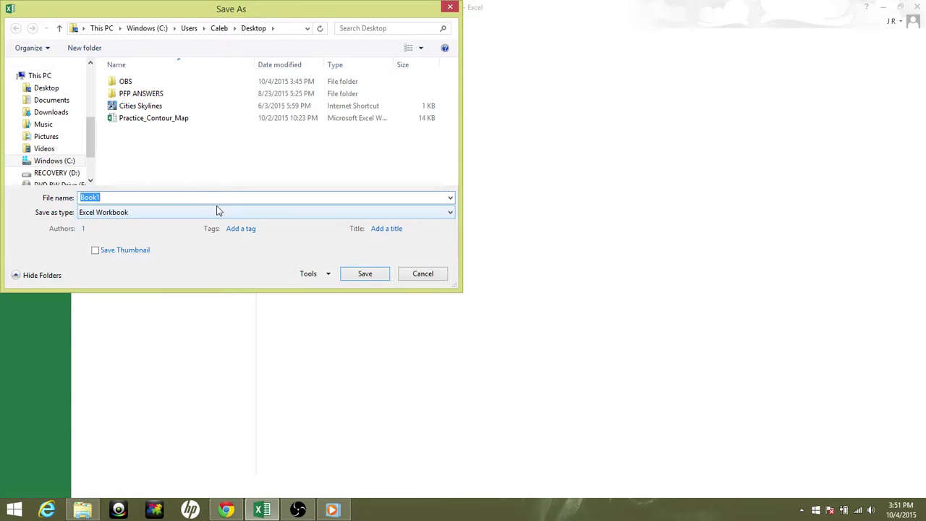
pyautogui.click(154, 118)
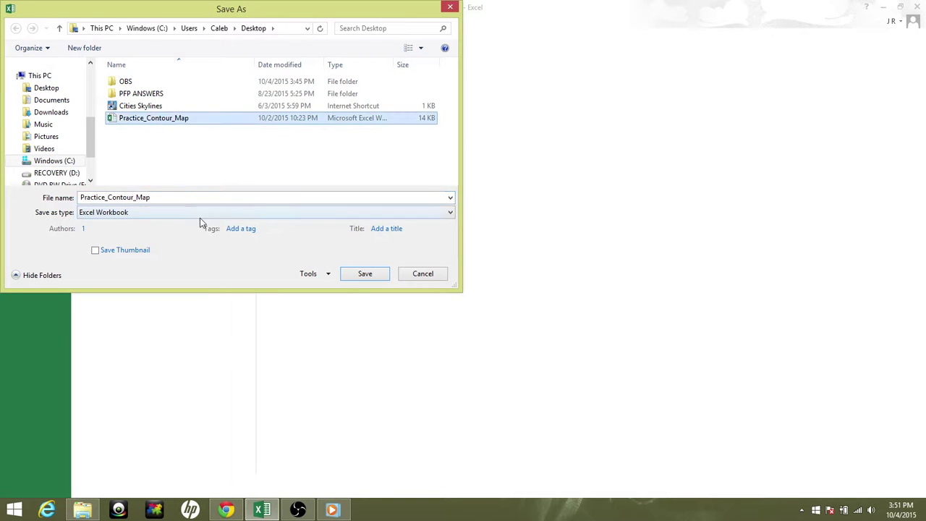
pyautogui.click(359, 278)
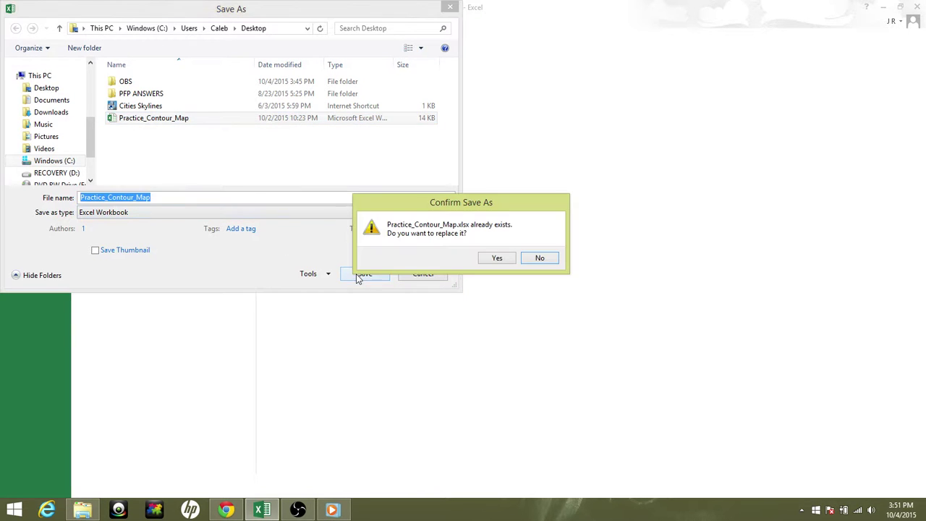
pyautogui.click(495, 258)
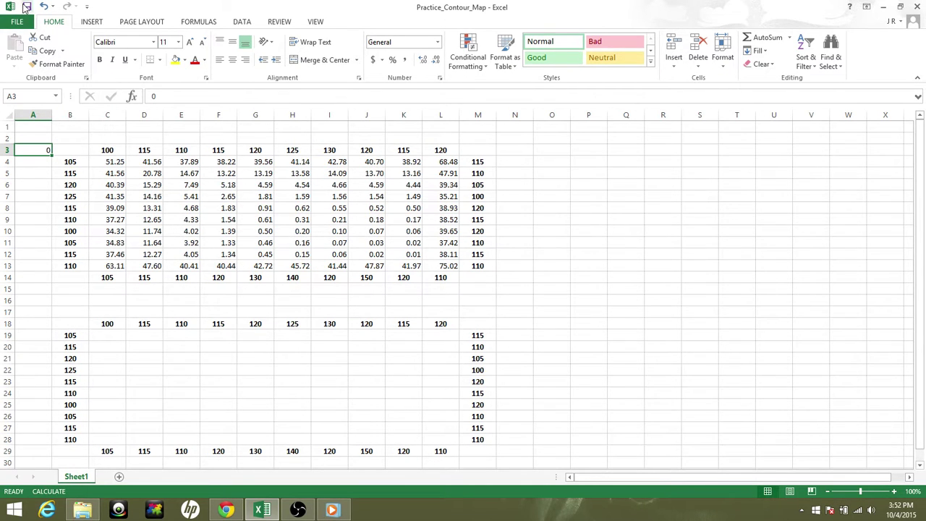
# Recalculate repeatedly with Save and F9 until C4:L13 settles near 107.73 (C4) and 114.24 (L13).
pyautogui.click(25, 6)
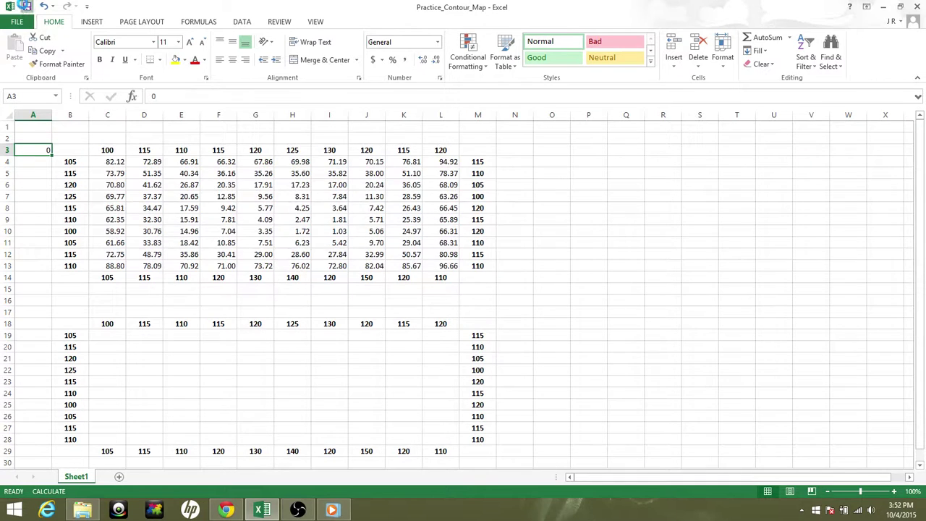
pyautogui.click(25, 7)
pyautogui.click(26, 7)
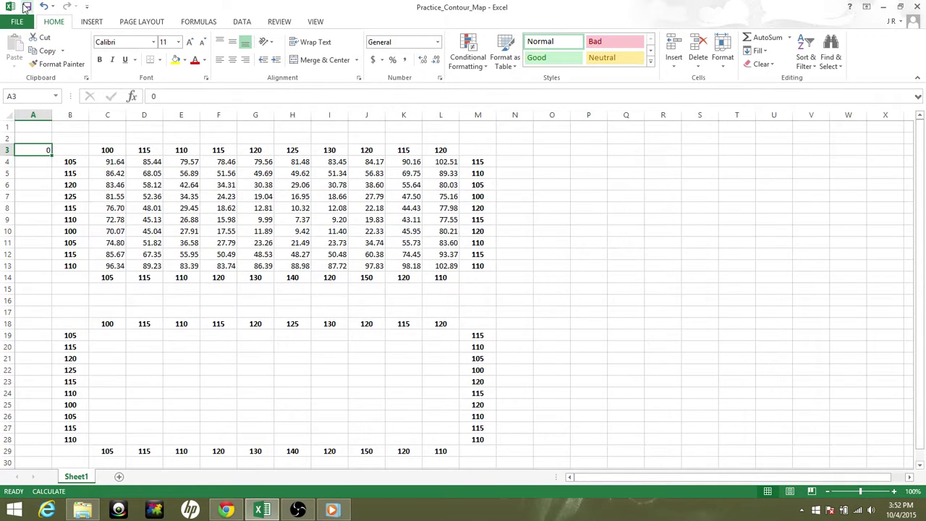
pyautogui.click(26, 7)
pyautogui.click(25, 6)
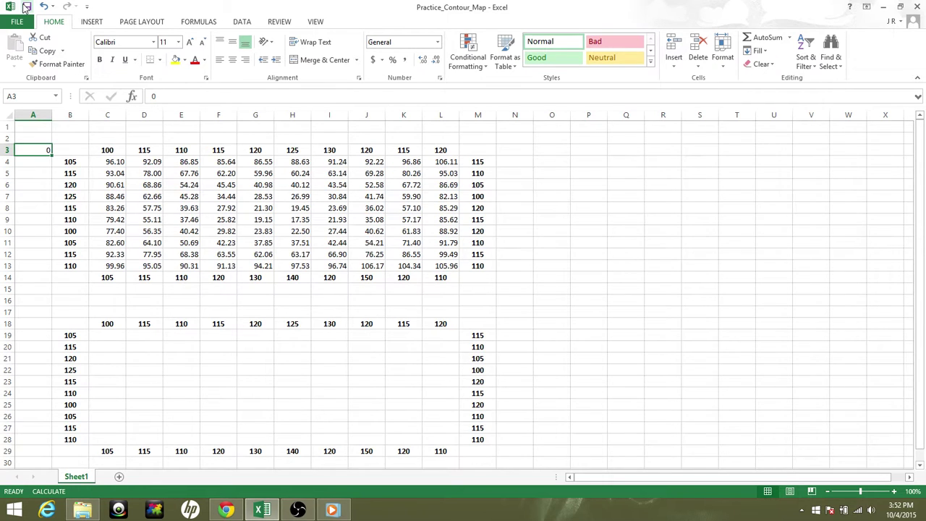
pyautogui.click(25, 7)
pyautogui.click(25, 7)
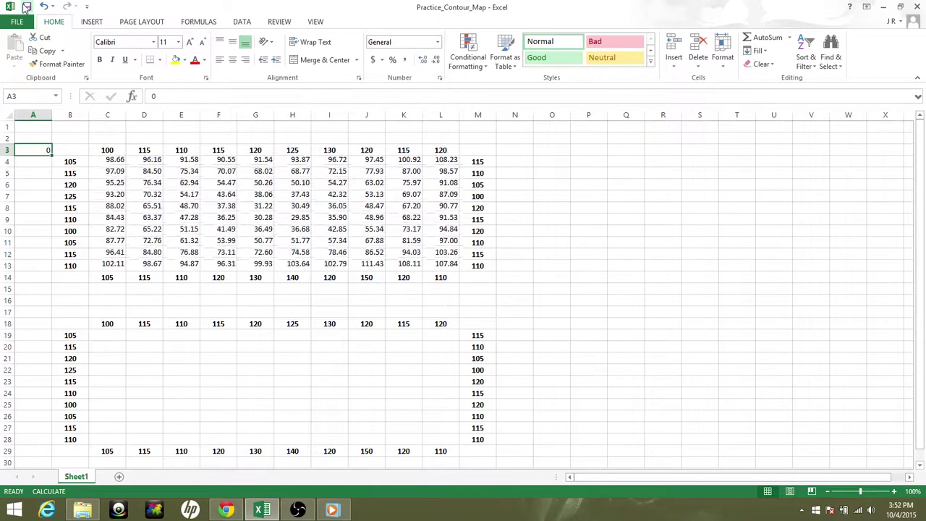
pyautogui.click(26, 6)
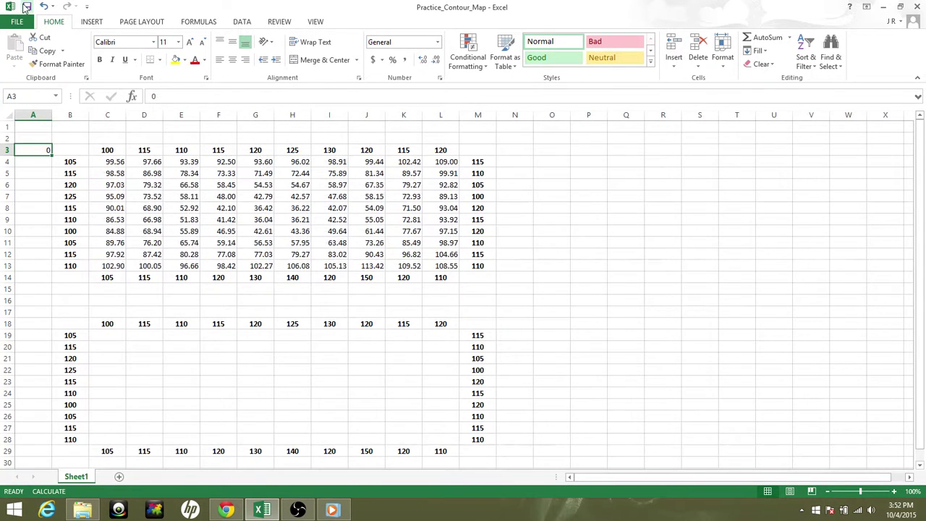
pyautogui.click(25, 6)
pyautogui.click(26, 7)
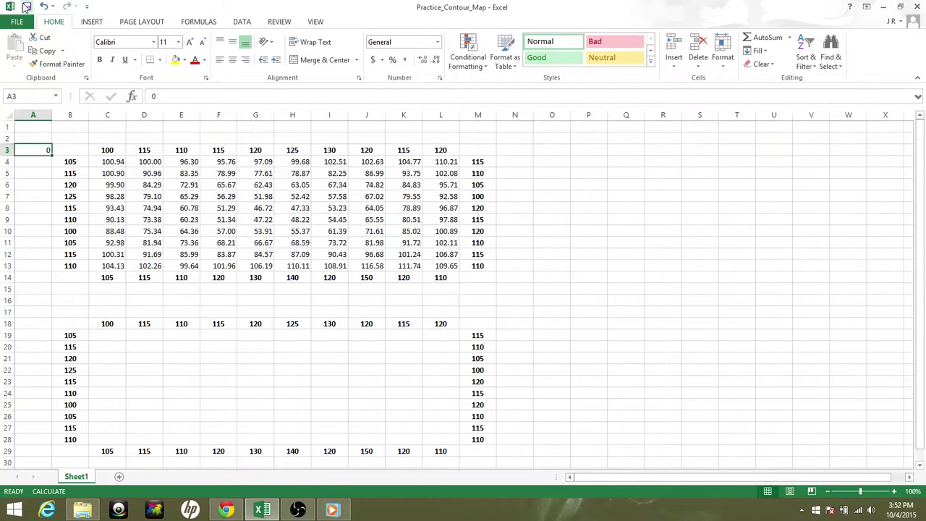
pyautogui.click(25, 7)
pyautogui.click(25, 6)
pyautogui.click(26, 7)
pyautogui.click(25, 7)
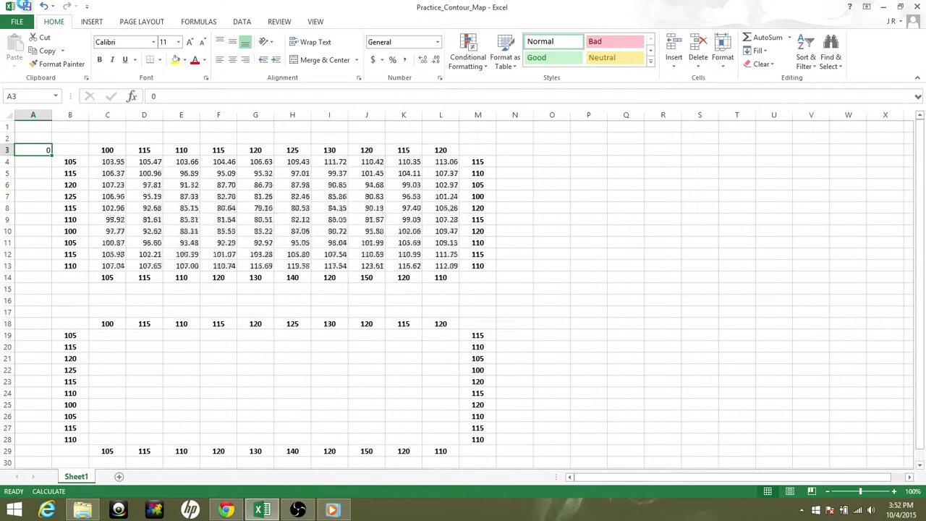
pyautogui.click(25, 6)
pyautogui.click(26, 7)
pyautogui.click(26, 7)
pyautogui.click(25, 6)
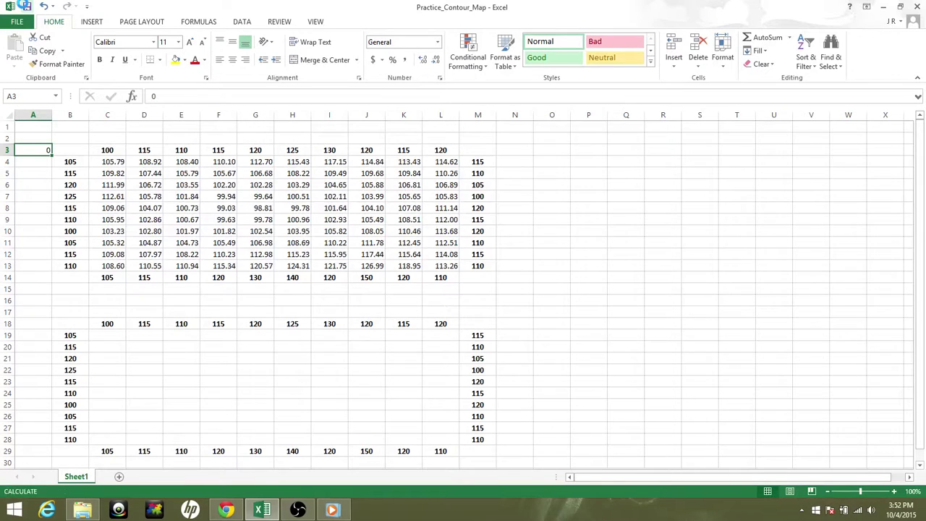
pyautogui.click(25, 6)
pyautogui.click(26, 6)
pyautogui.click(25, 7)
pyautogui.click(25, 7)
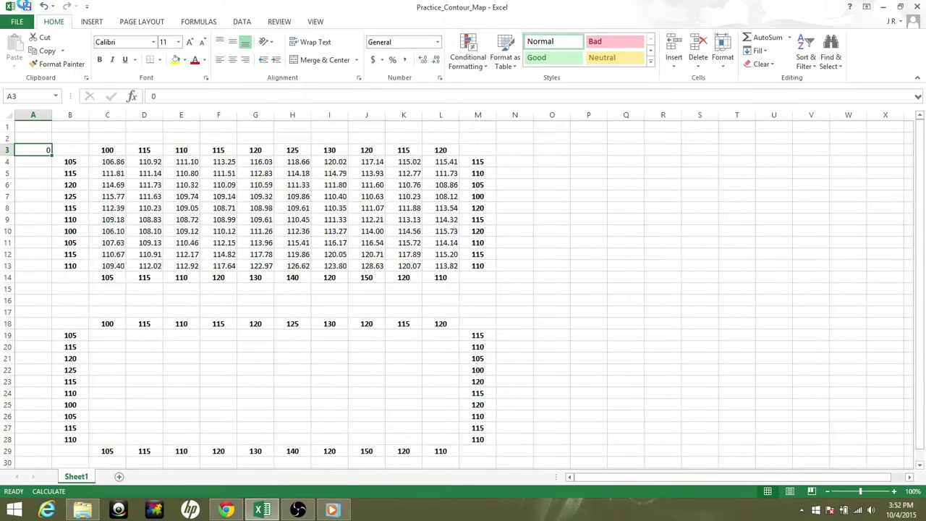
pyautogui.click(25, 6)
pyautogui.click(25, 6)
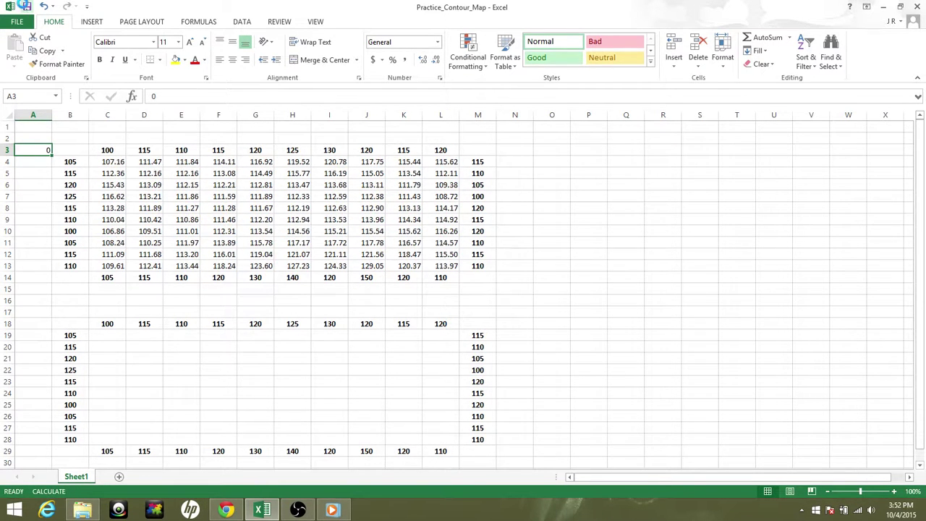
pyautogui.click(25, 7)
pyautogui.press('F9')
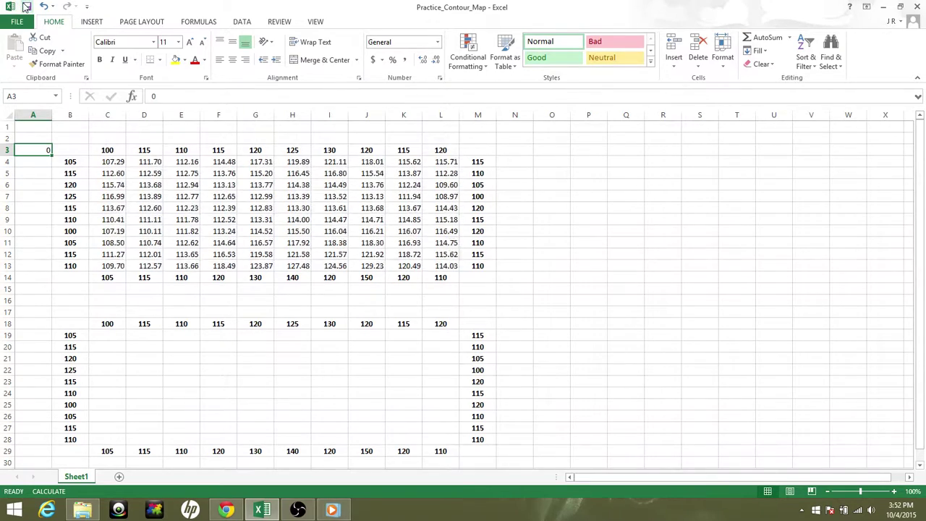
pyautogui.press('F9')
pyautogui.press('F9')
pyautogui.press('F9')
pyautogui.press('F9')
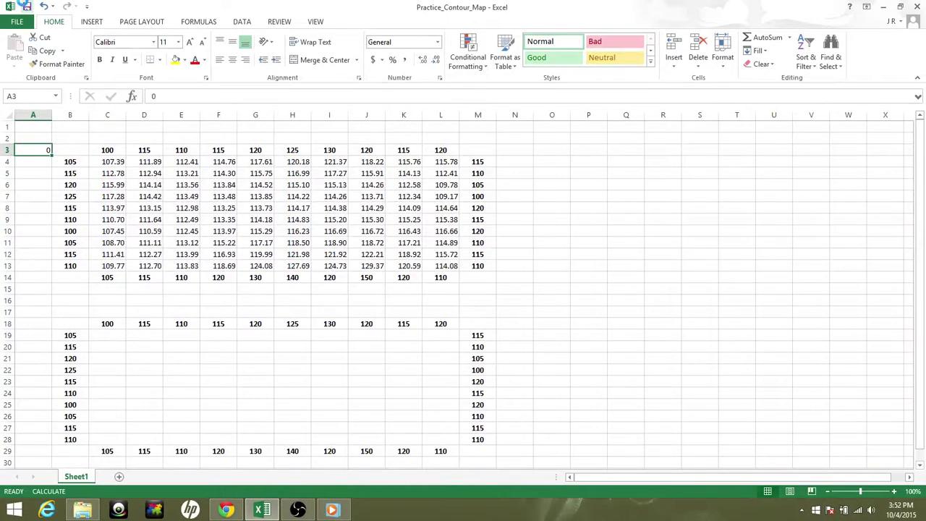
pyautogui.press('F9')
pyautogui.press('F9')
pyautogui.press('F9')
pyautogui.press('F9')
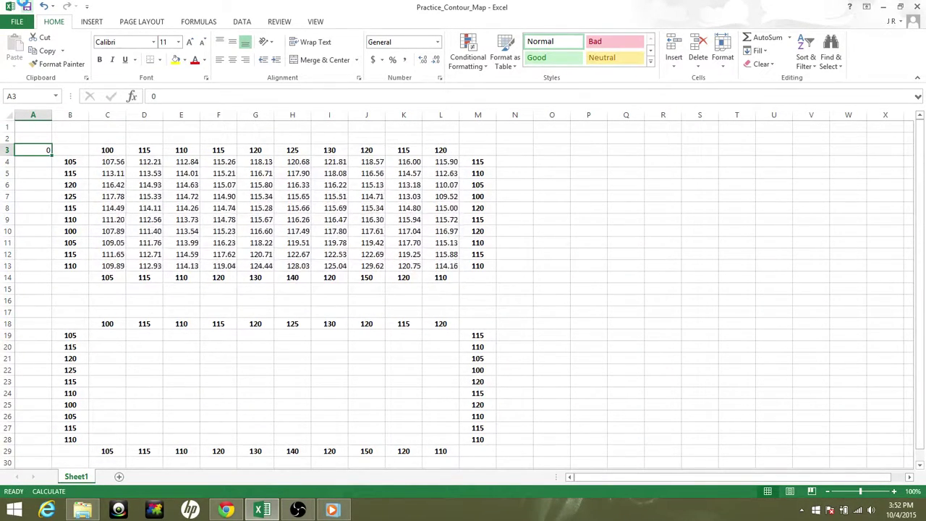
pyautogui.press('F9')
pyautogui.press('F9')
pyautogui.press('F9')
pyautogui.press('F9')
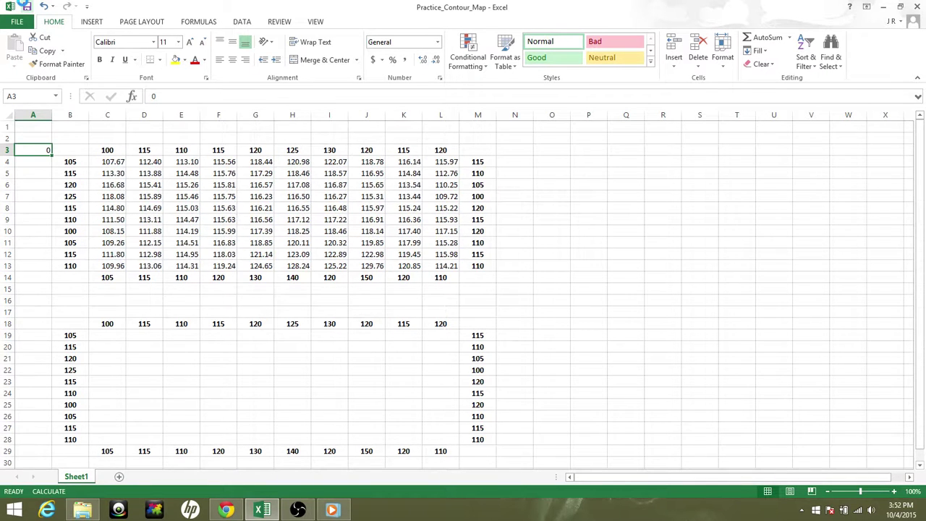
pyautogui.press('F9')
pyautogui.press('F9')
pyautogui.press('F9')
pyautogui.press('F9')
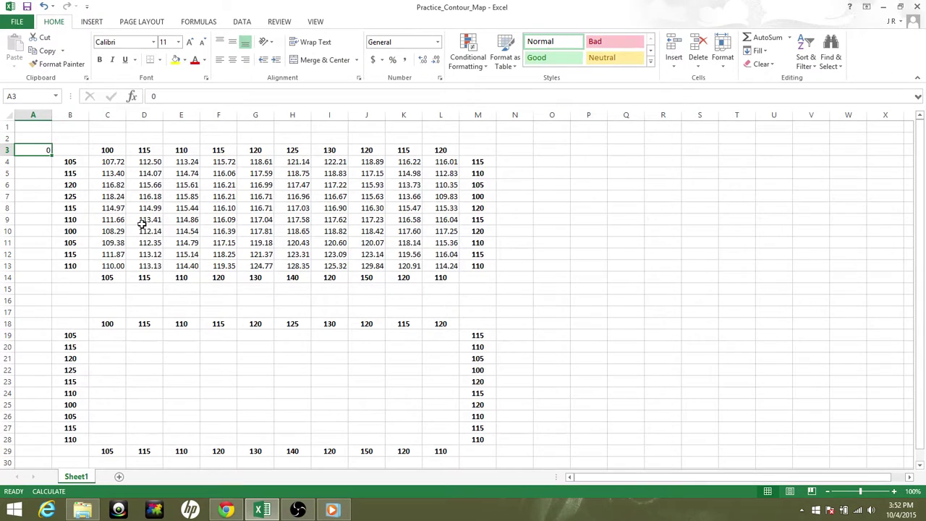
pyautogui.click(29, 7)
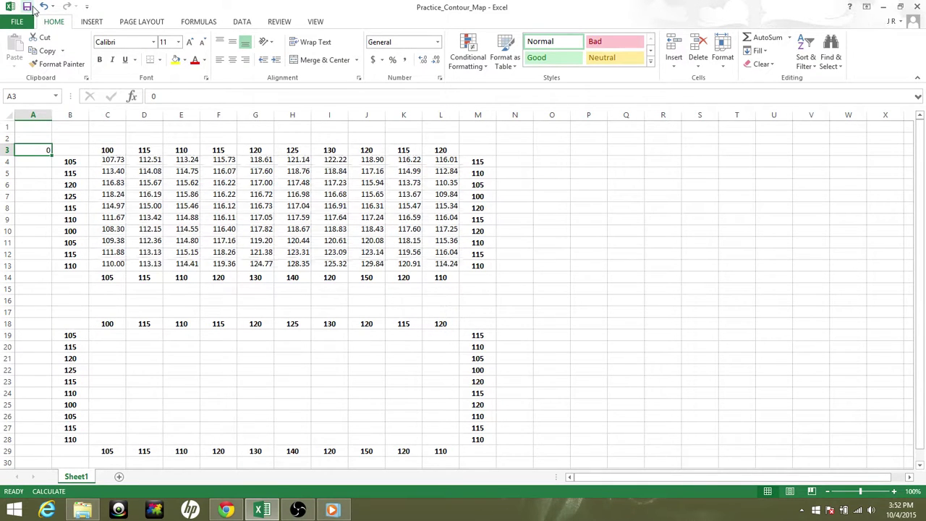
pyautogui.click(29, 7)
pyautogui.click(29, 8)
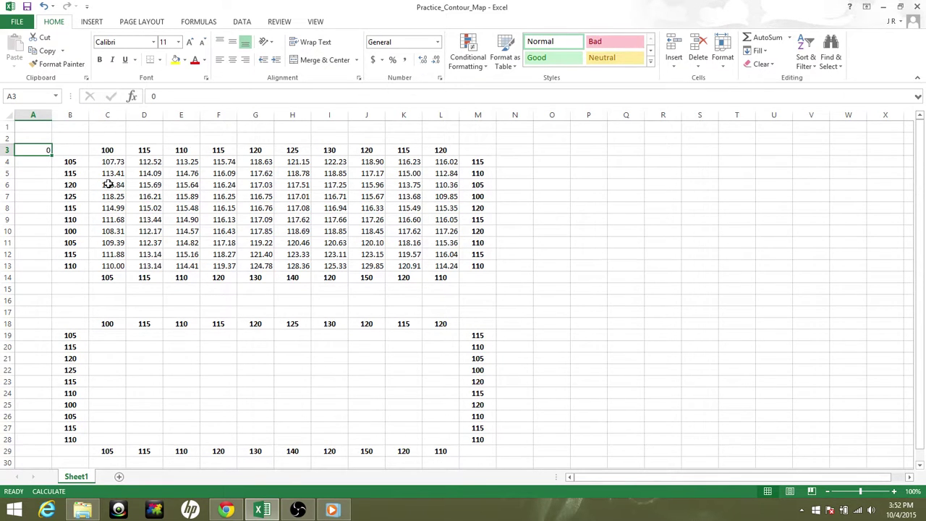
pyautogui.click(28, 7)
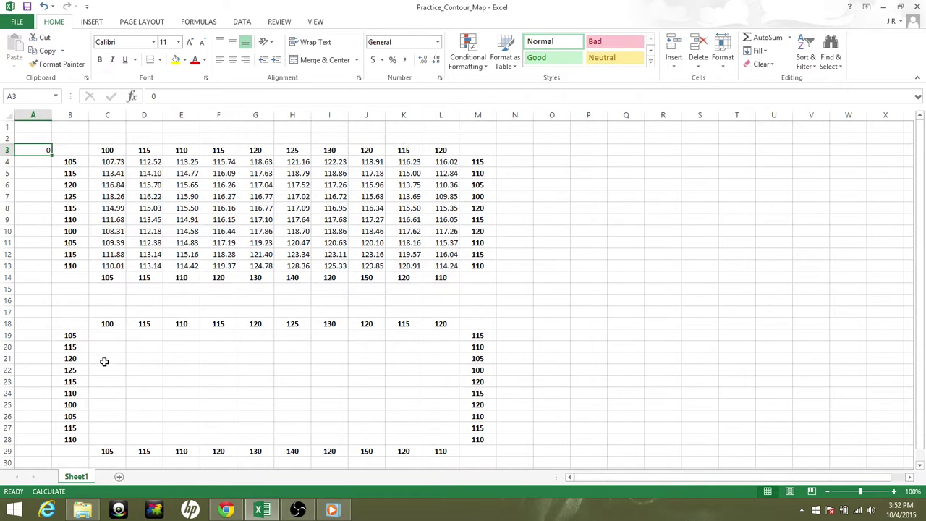
# Set Maximum Iterations to 100 in the Formulas section of Excel Options.
pyautogui.scroll(-2, 104, 362)
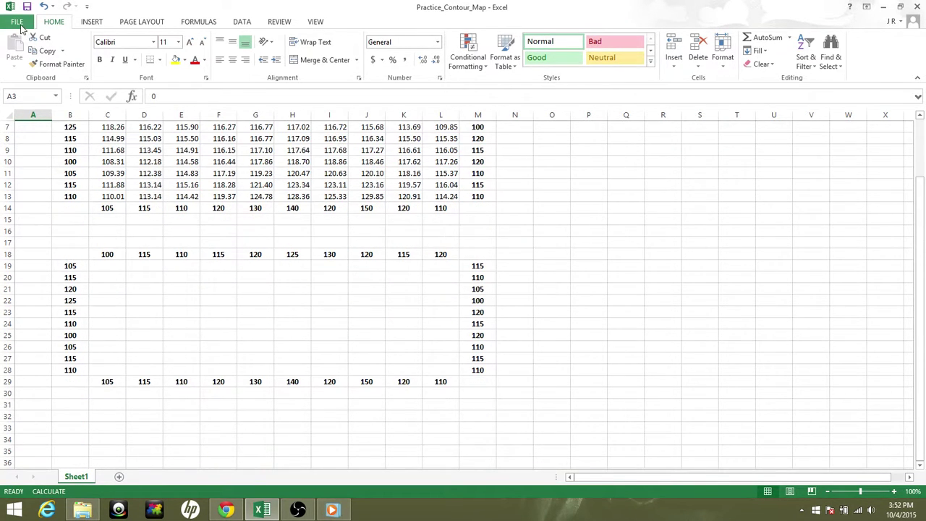
pyautogui.click(16, 21)
pyautogui.click(28, 279)
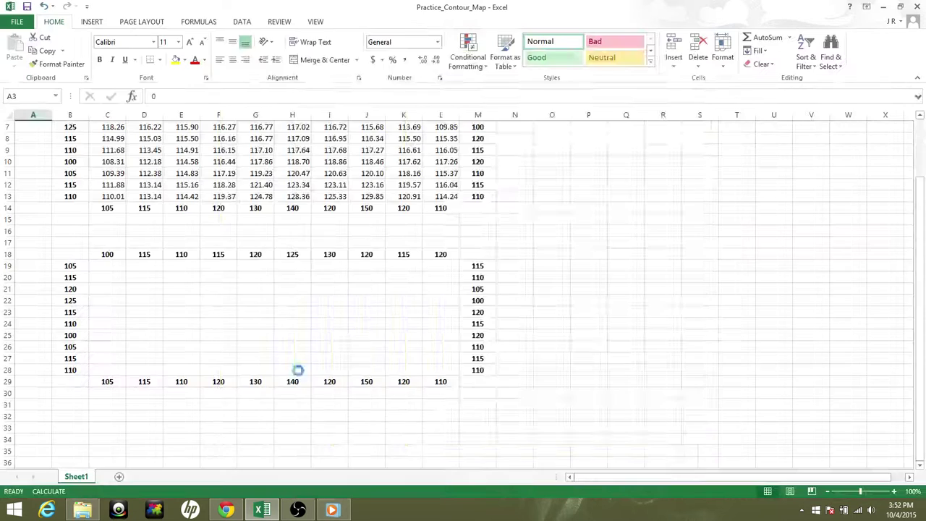
pyautogui.click(249, 98)
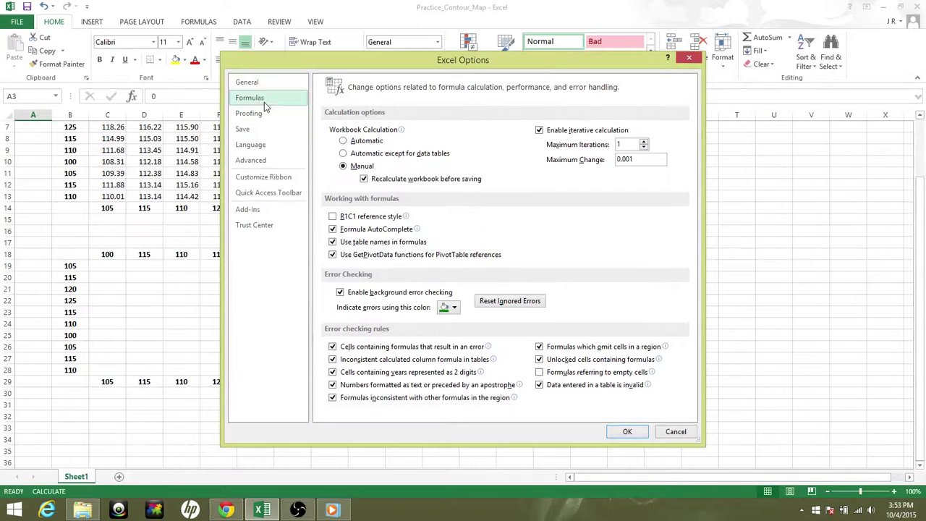
pyautogui.doubleClick(636, 144)
pyautogui.write('1')
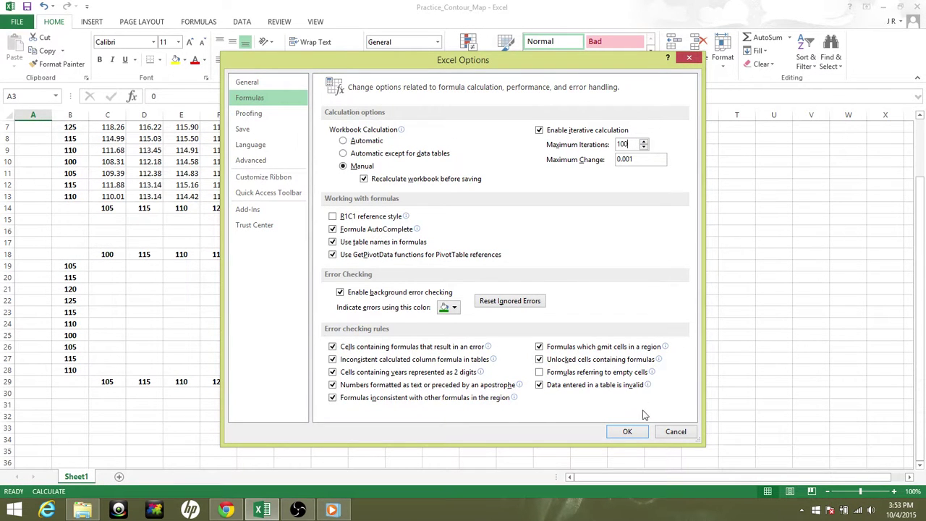
pyautogui.click(627, 432)
# Copy C4's averaging formula and enter the reset flag 'ic' in cell A2.
pyautogui.click(103, 263)
pyautogui.scroll(2, 156, 281)
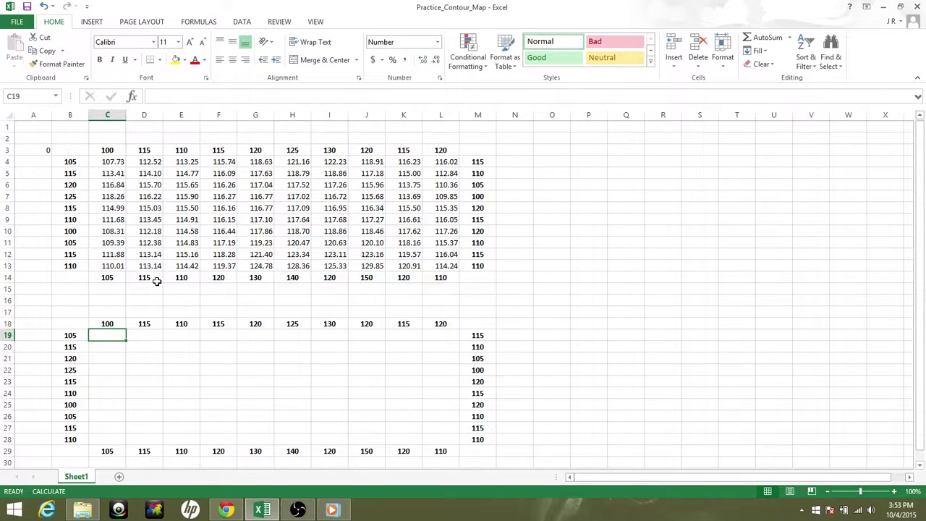
pyautogui.click(120, 165)
pyautogui.rightClick(121, 165)
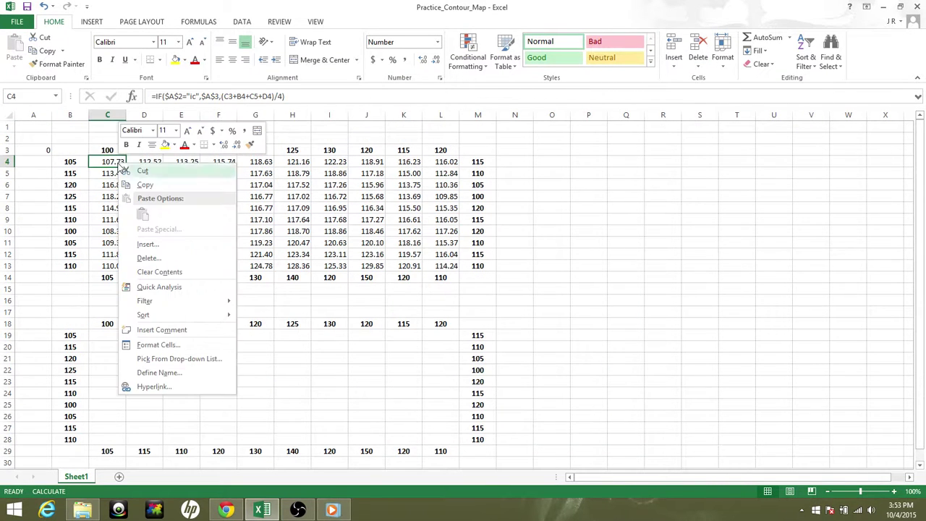
pyautogui.click(144, 185)
pyautogui.scroll(-2, 180, 287)
pyautogui.click(105, 265)
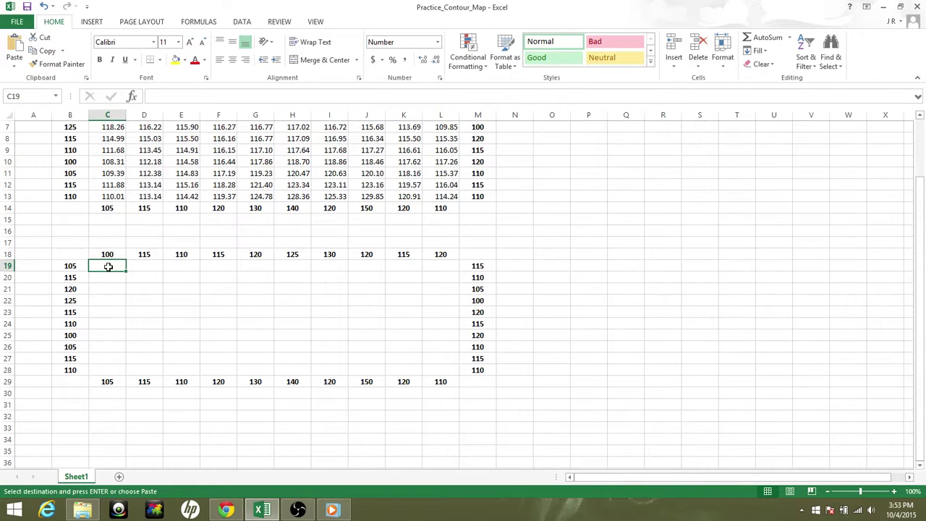
pyautogui.moveTo(108, 266)
pyautogui.mouseDown()
pyautogui.moveTo(290, 343)
pyautogui.moveTo(442, 367)
pyautogui.mouseUp()
pyautogui.scroll(2, 116, 306)
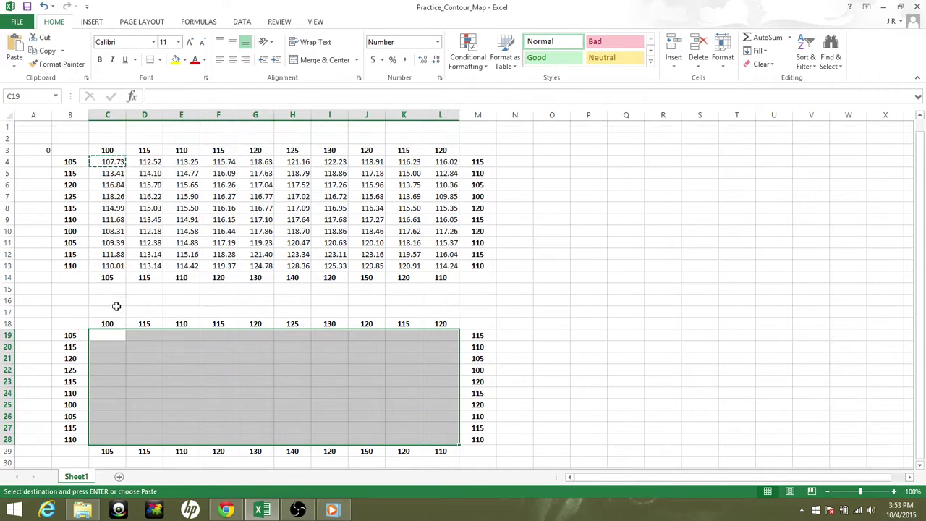
pyautogui.click(28, 137)
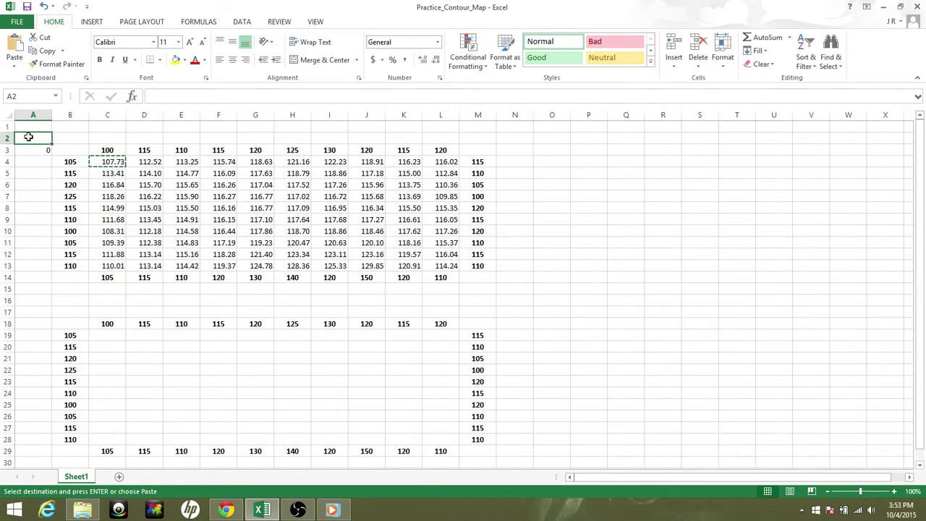
pyautogui.write('ic')
pyautogui.press('Escape')
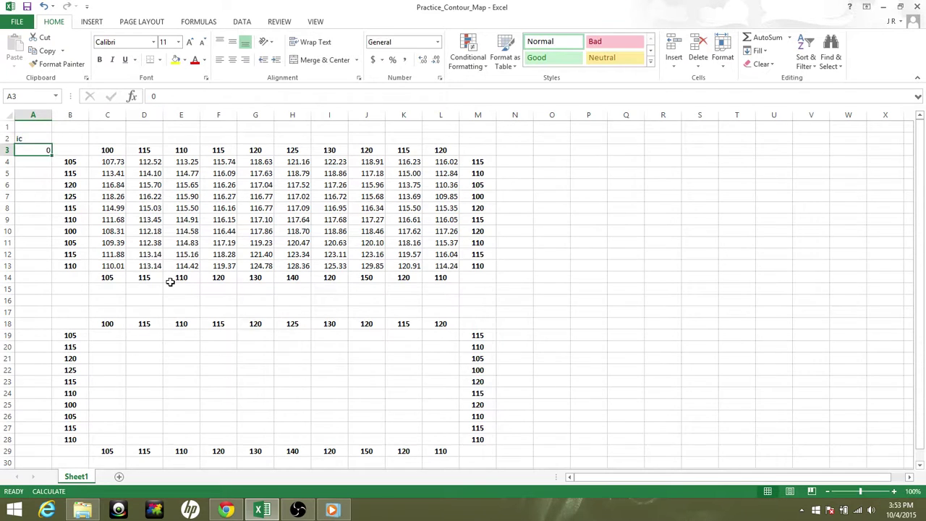
# Paste C4's averaging formula into the lower grid C19:L28.
pyautogui.scroll(-2, 170, 282)
pyautogui.click(107, 267)
pyautogui.moveTo(107, 268); pyautogui.dragTo(451, 372)
pyautogui.rightClick(120, 268)
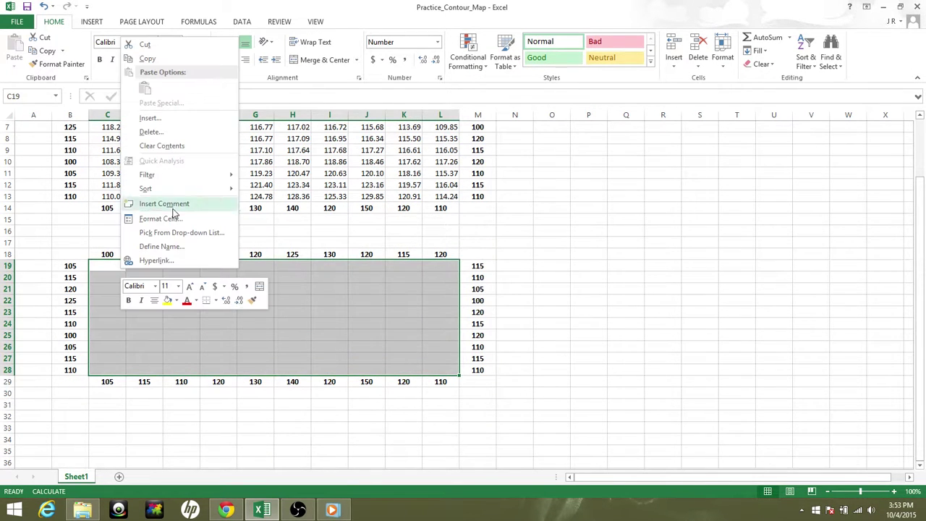
pyautogui.press('Escape')
pyautogui.scroll(2, 338, 197)
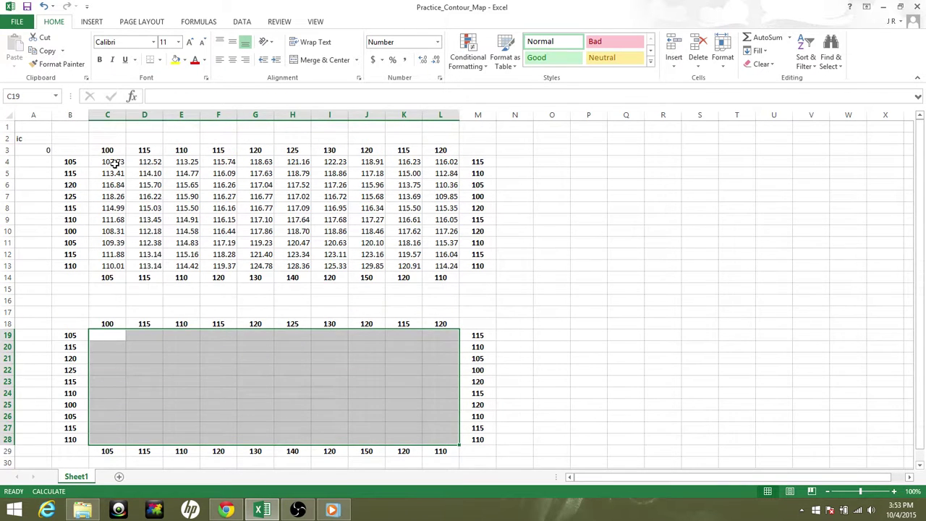
pyautogui.click(115, 164)
pyautogui.rightClick(114, 163)
pyautogui.click(138, 185)
pyautogui.click(114, 337)
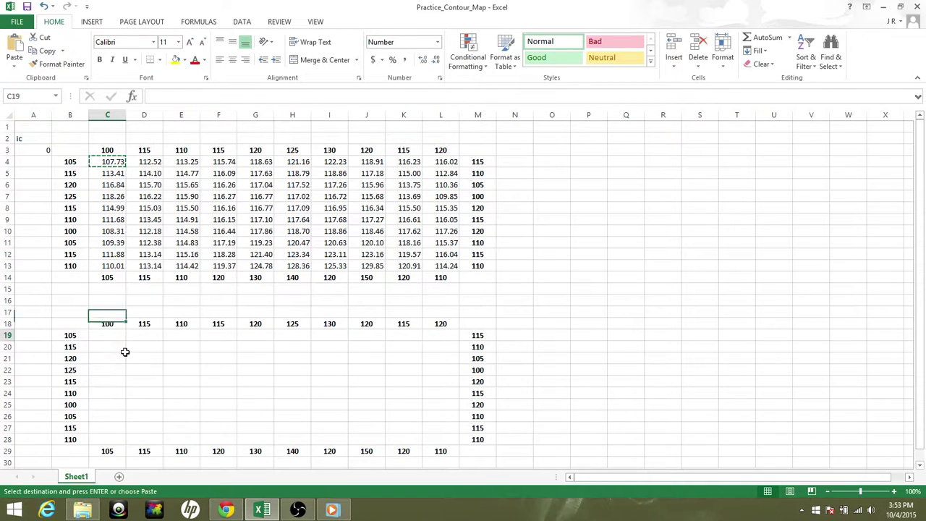
pyautogui.moveTo(115, 337); pyautogui.dragTo(443, 438)
pyautogui.rightClick(118, 333)
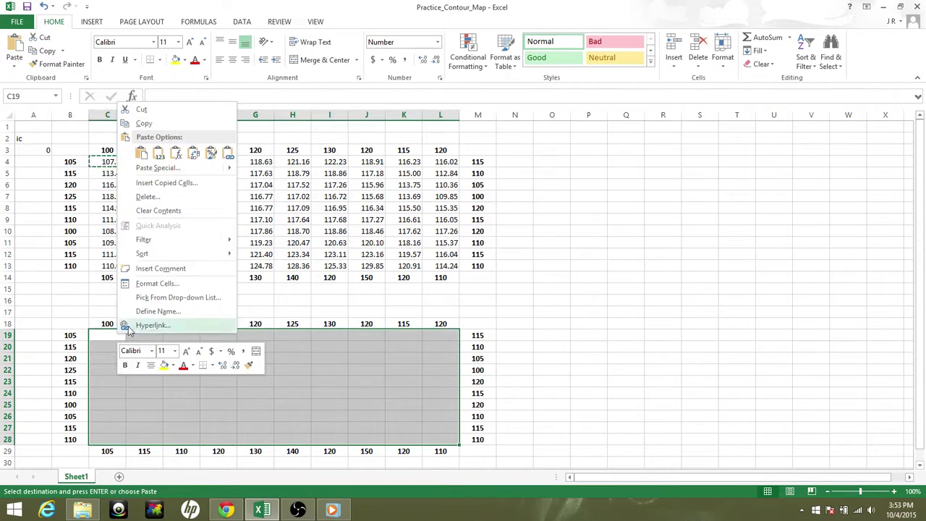
pyautogui.click(141, 153)
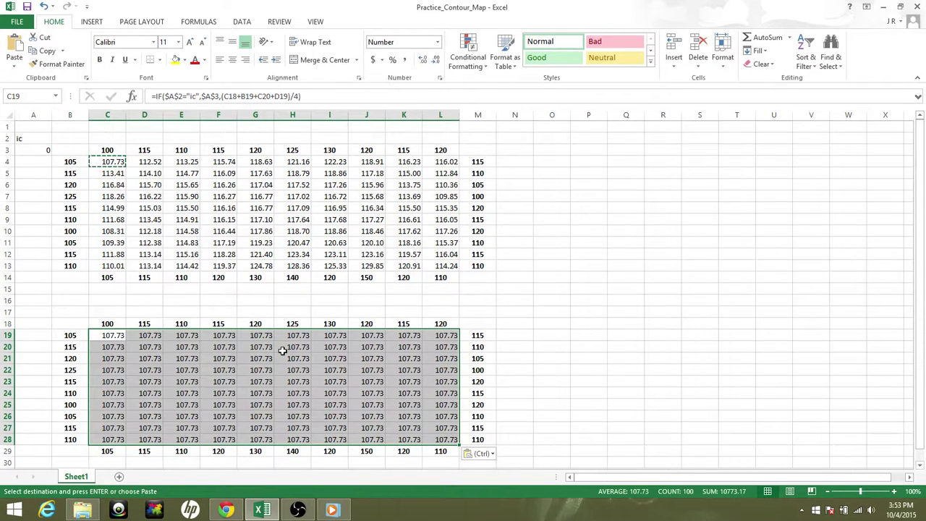
pyautogui.click(538, 299)
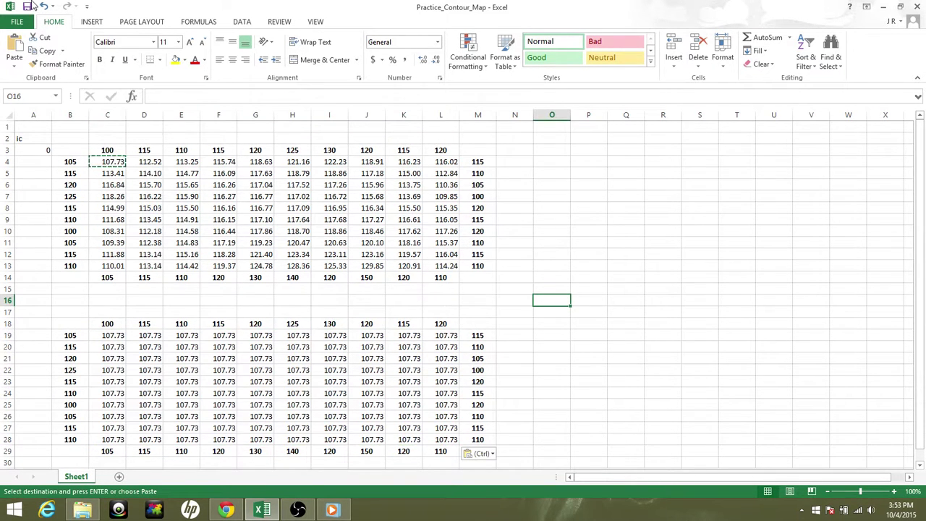
# Save to reset both grids to 0.00, then clear the ic flag from A2.
pyautogui.click(28, 6)
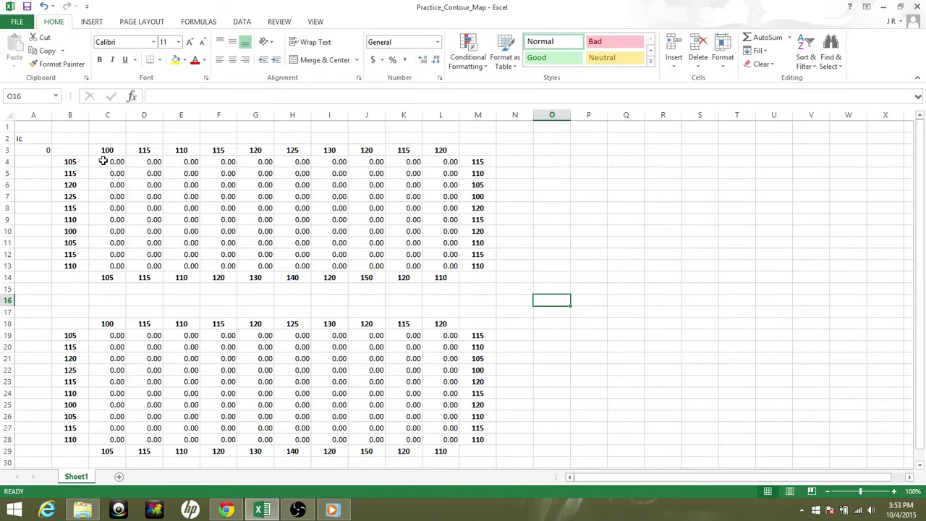
pyautogui.scroll(-1, 167, 374)
pyautogui.scroll(1, 163, 373)
pyautogui.click(21, 141)
pyautogui.press('Delete')
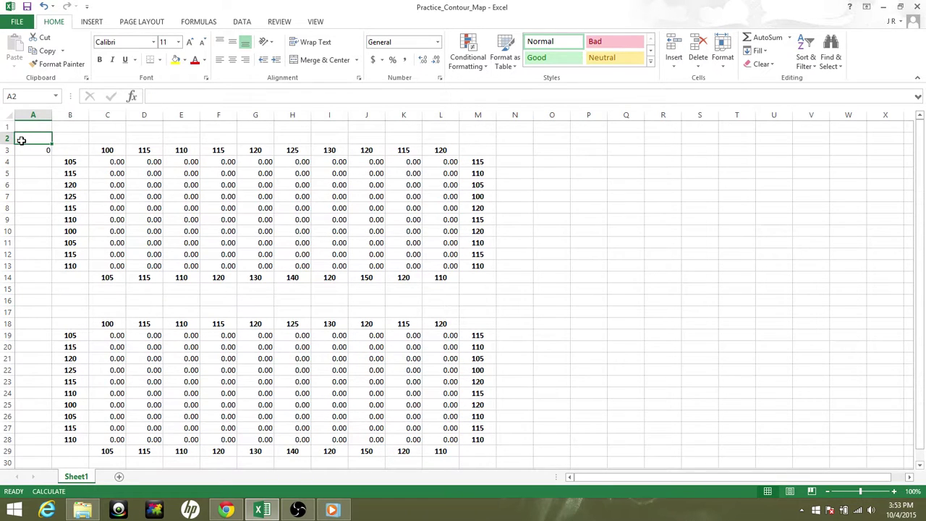
# Compare the averaging formulas in C4 and C19.
pyautogui.scroll(-5, 161, 349)
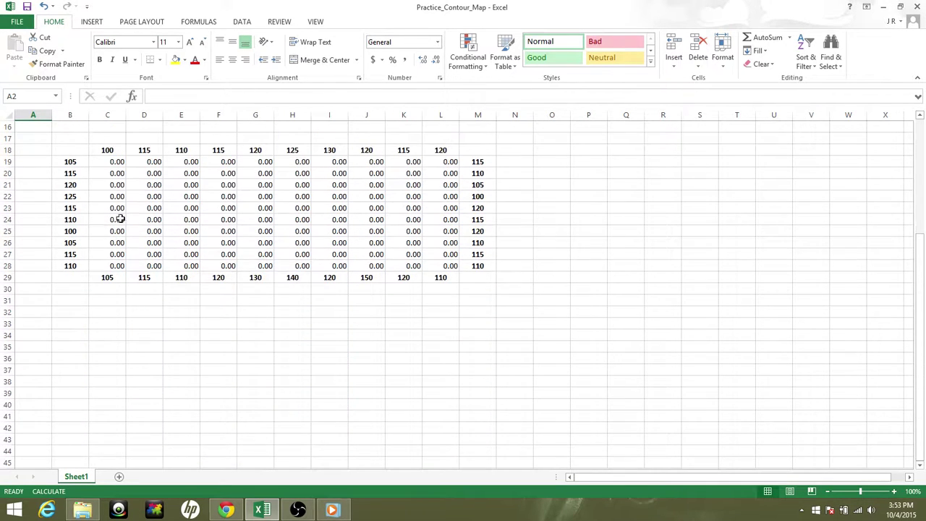
pyautogui.scroll(5, 106, 188)
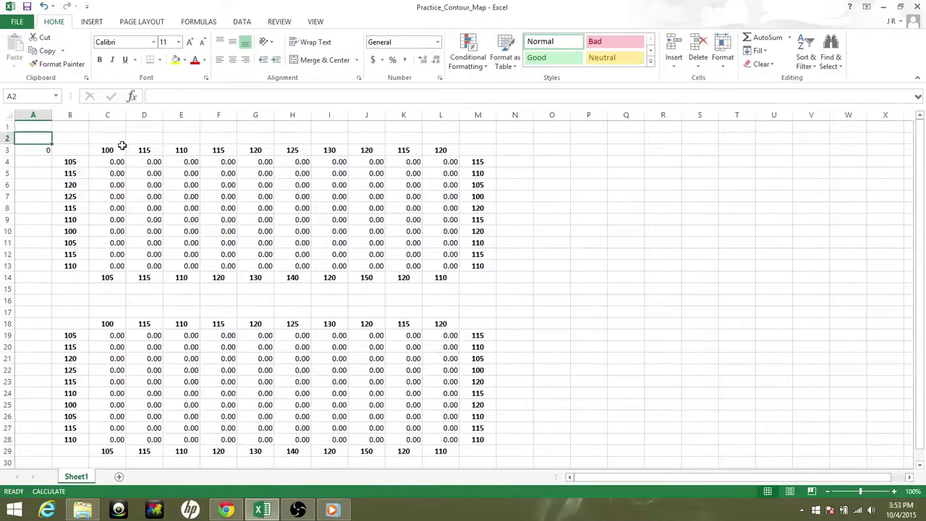
pyautogui.click(110, 163)
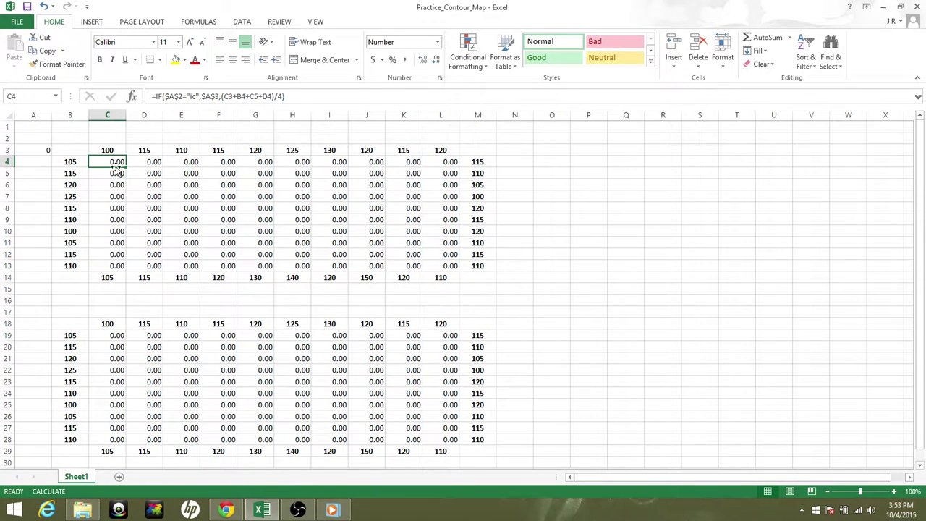
pyautogui.scroll(-5, 123, 178)
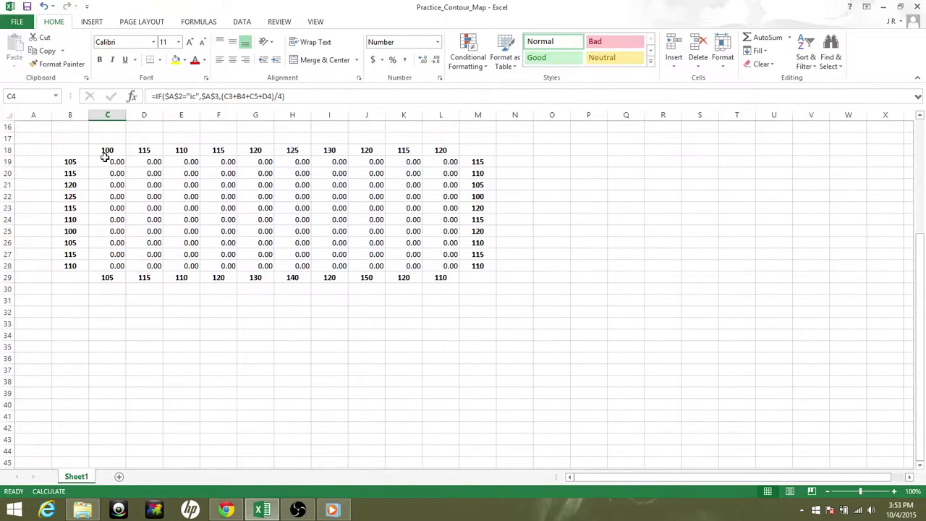
pyautogui.click(102, 162)
# Save twice to iterate C19:L28 to 107.75–114.25, then review the Formulas iteration settings.
pyautogui.click(27, 8)
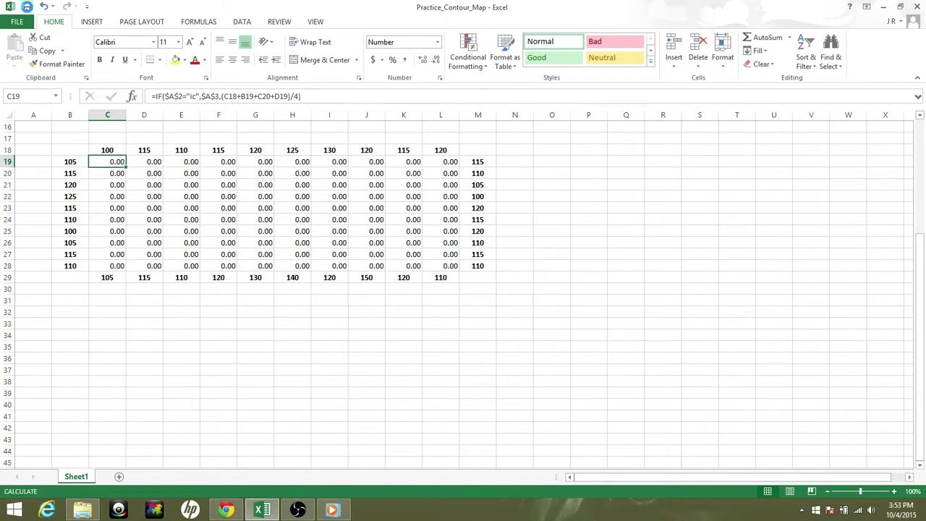
pyautogui.click(27, 7)
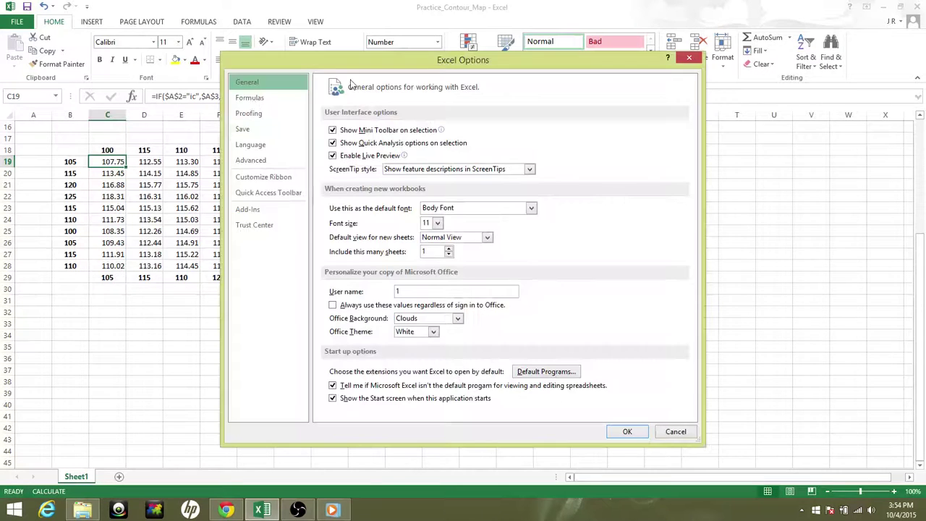
pyautogui.click(269, 103)
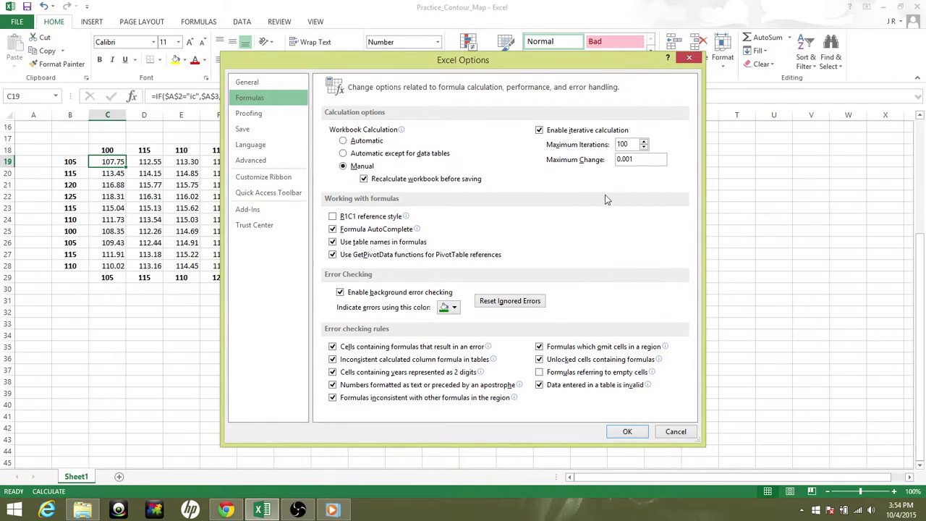
pyautogui.click(627, 431)
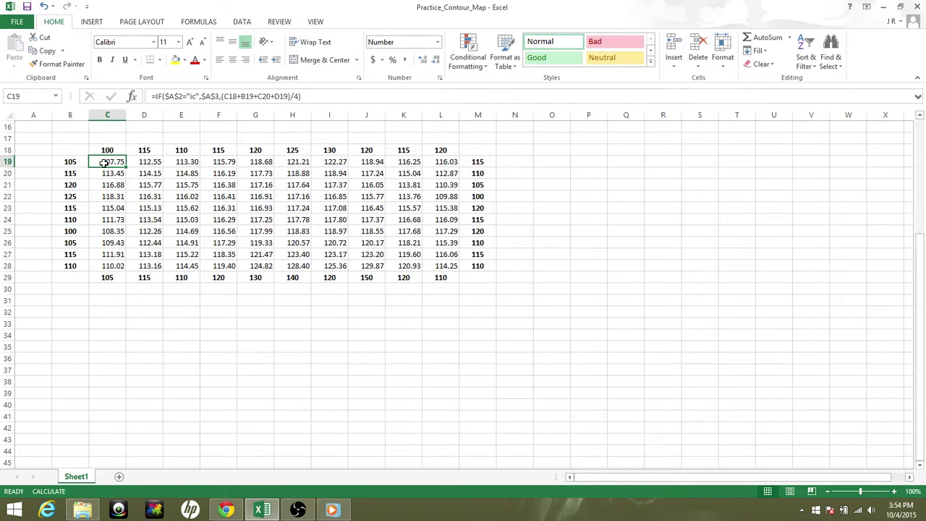
# Insert a surface Contour chart of the lower grid C19:L28.
pyautogui.moveTo(100, 161); pyautogui.dragTo(447, 265)
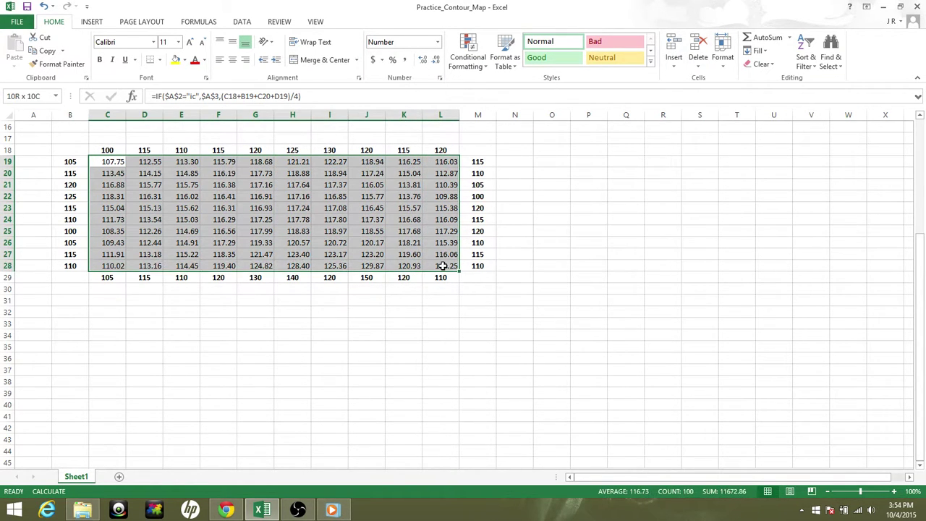
pyautogui.click(94, 22)
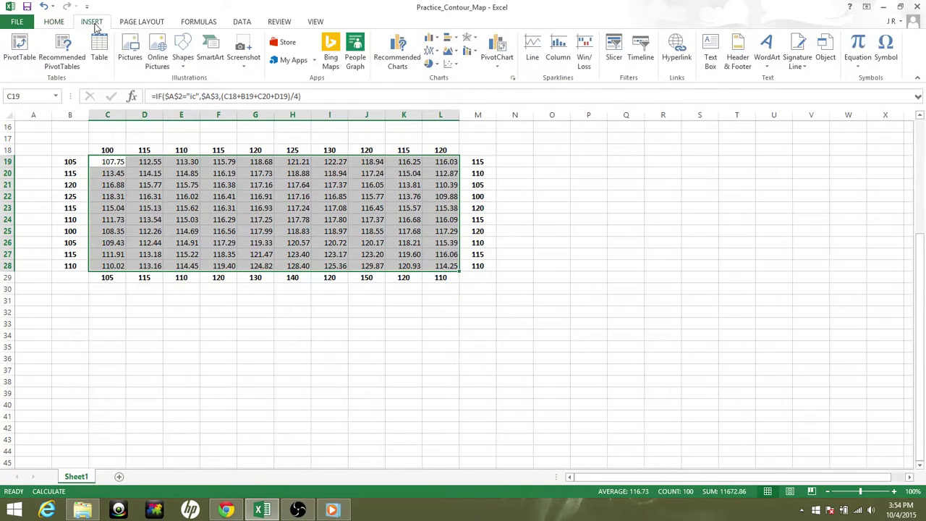
pyautogui.click(467, 37)
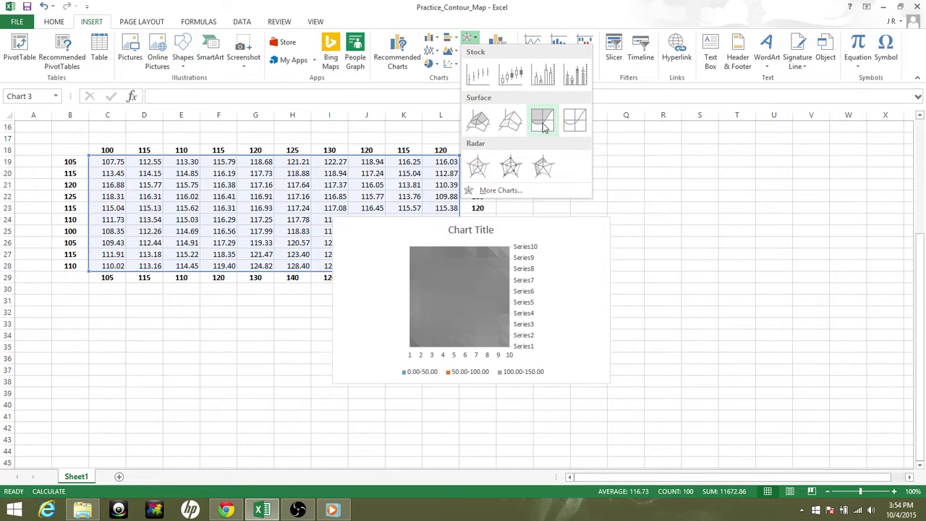
pyautogui.click(544, 127)
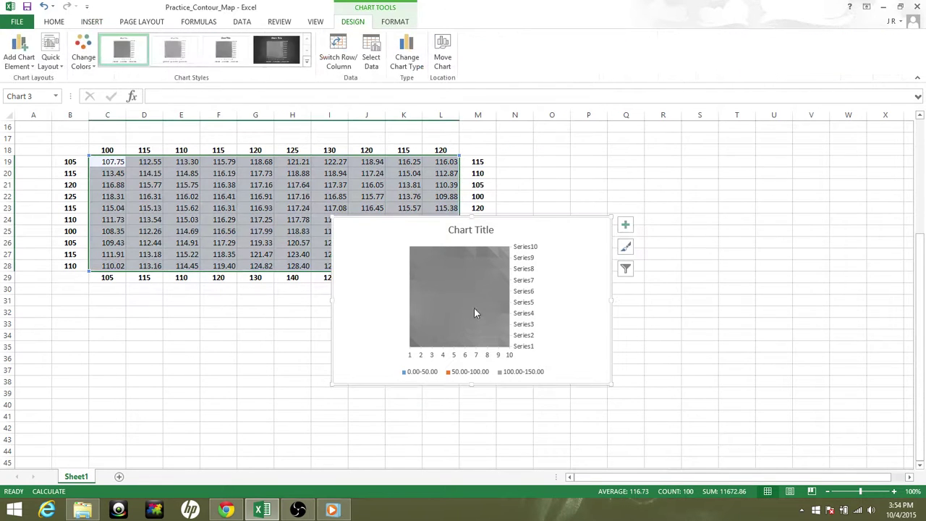
# Adjust the plot area and move the chart to the right of the grid.
pyautogui.click(591, 264)
pyautogui.moveTo(611, 271); pyautogui.dragTo(582, 256)
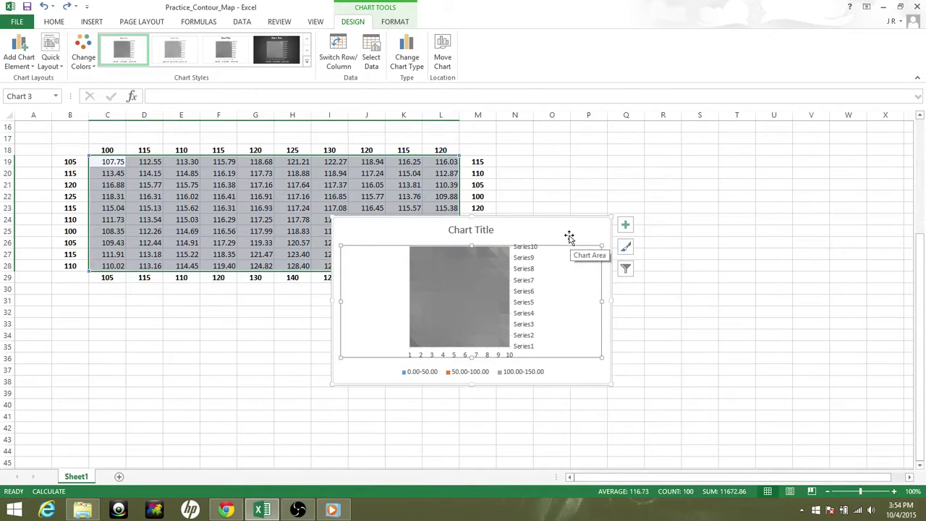
pyautogui.moveTo(562, 227)
pyautogui.mouseDown()
pyautogui.moveTo(706, 224)
pyautogui.moveTo(766, 206)
pyautogui.mouseUp()
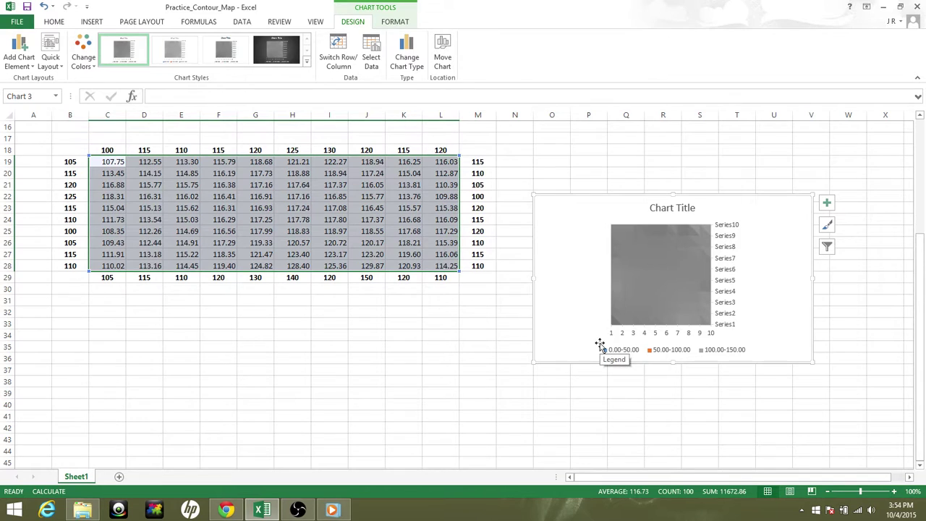
# Delete the old contour chart and apply the green Good style to F23, J19, C27 and K26.
pyautogui.click(280, 58)
pyautogui.press('Delete')
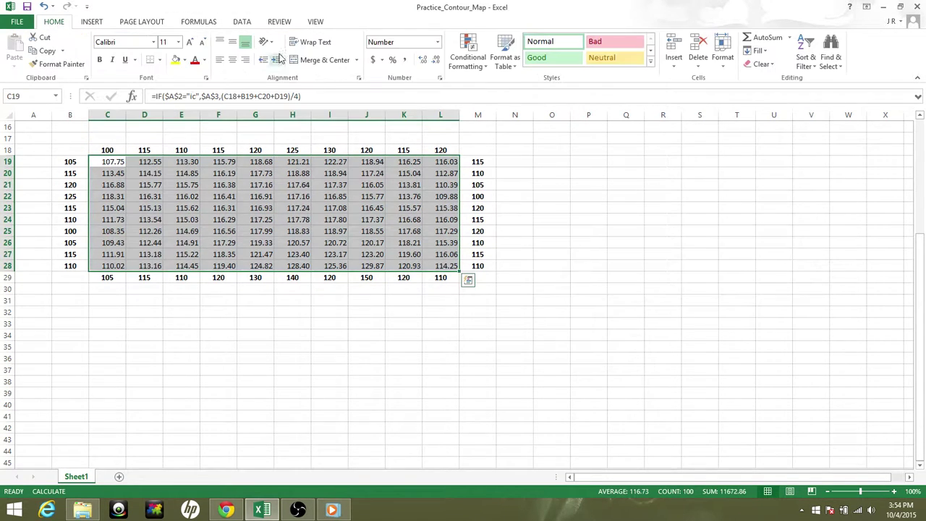
pyautogui.click(227, 209)
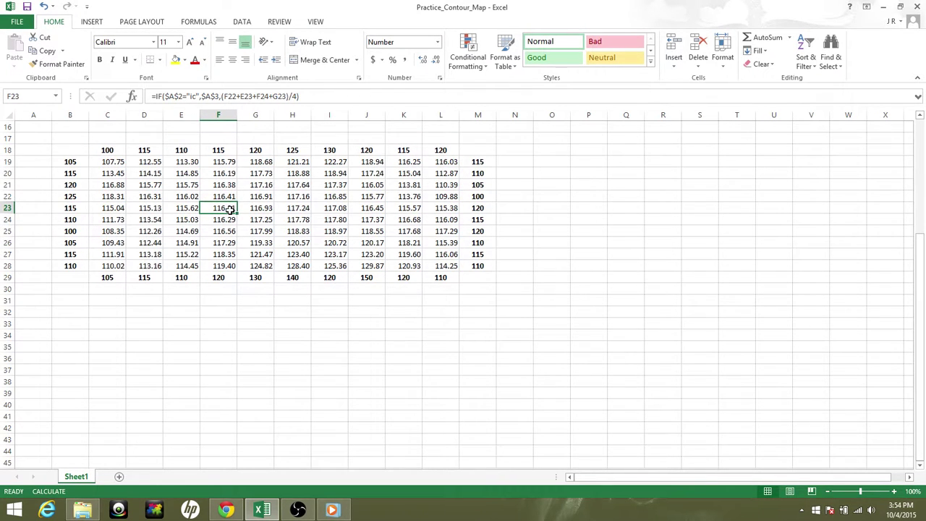
pyautogui.click(556, 58)
pyautogui.click(382, 162)
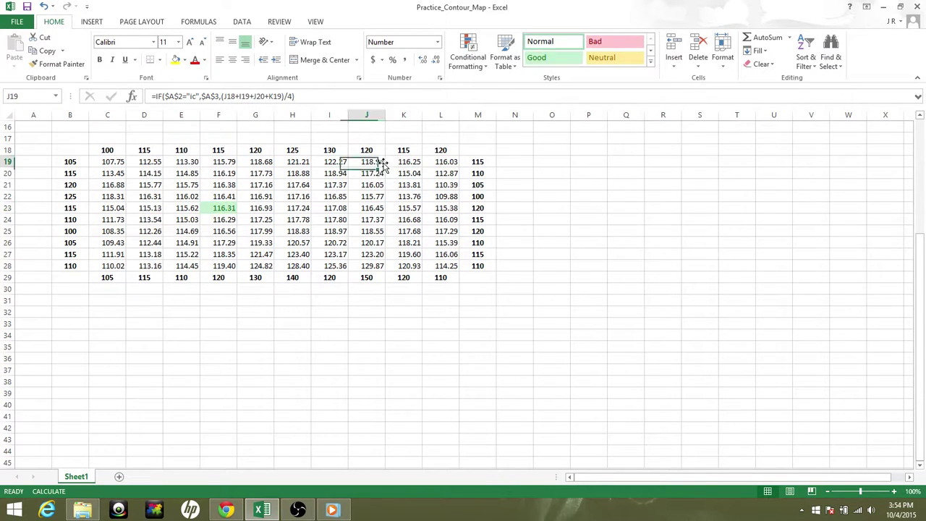
pyautogui.click(566, 52)
pyautogui.click(107, 254)
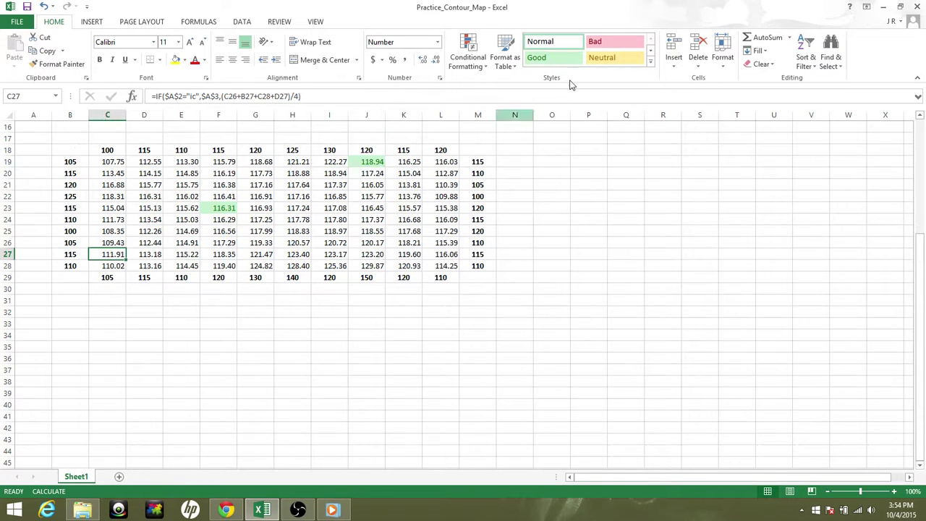
pyautogui.click(557, 59)
pyautogui.click(409, 239)
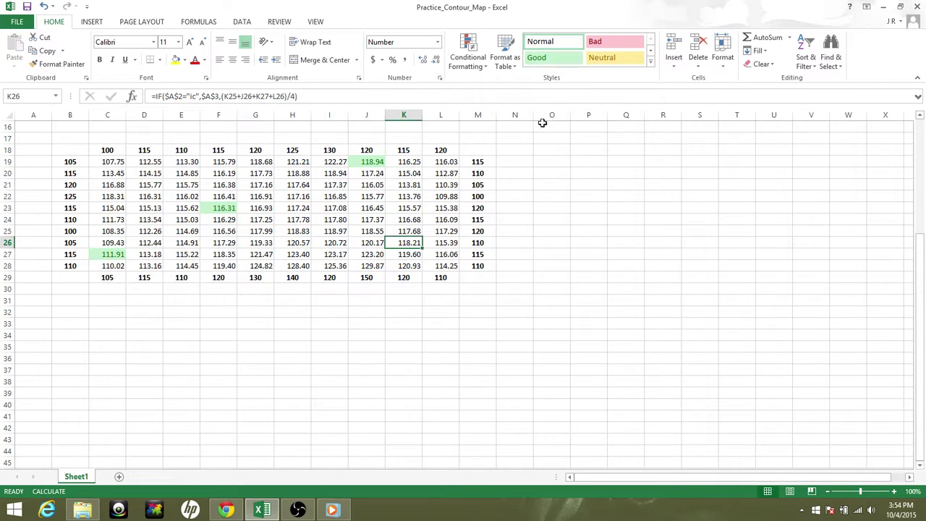
pyautogui.click(556, 59)
# Enter fixed peak values 300 in F23, 250 in J19, 400 in K26 and 50 in C27.
pyautogui.click(225, 210)
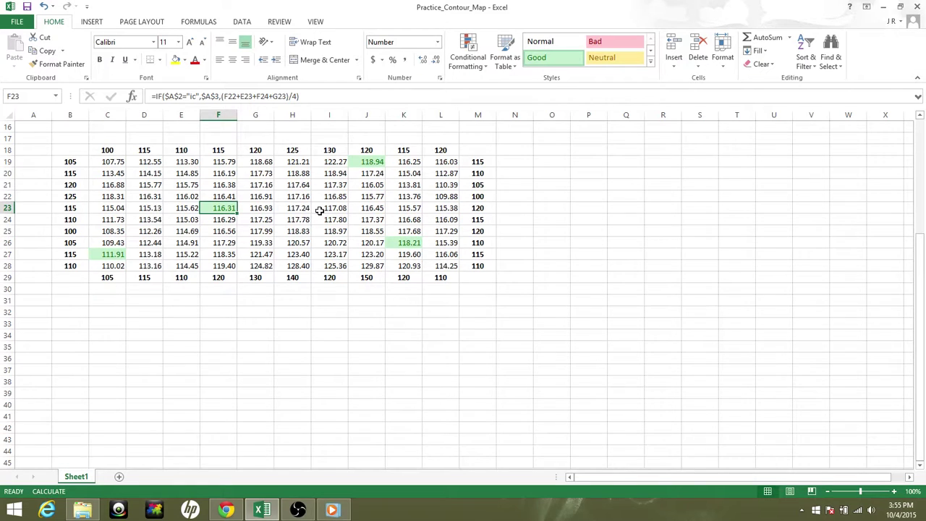
pyautogui.write('300')
pyautogui.press('Return')
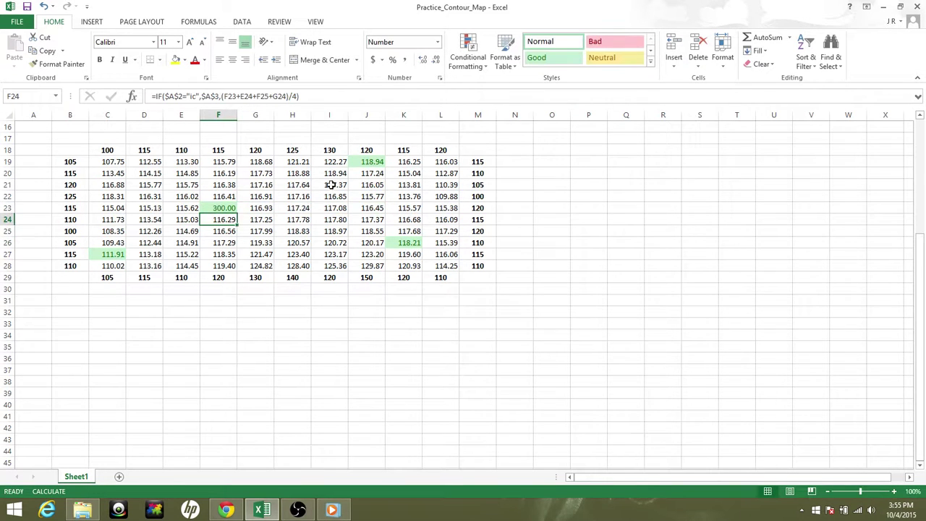
pyautogui.click(358, 160)
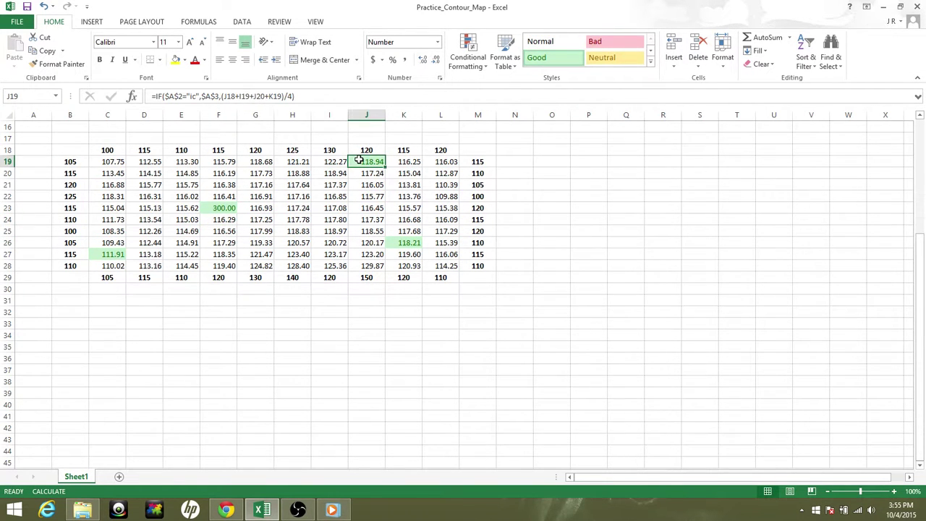
pyautogui.write('250')
pyautogui.press('Return')
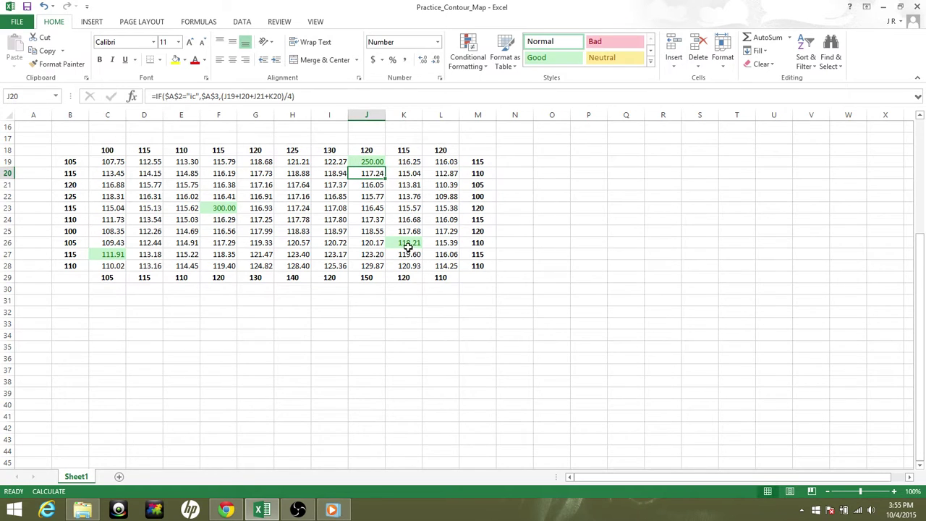
pyautogui.click(408, 245)
pyautogui.write('400')
pyautogui.press('Return')
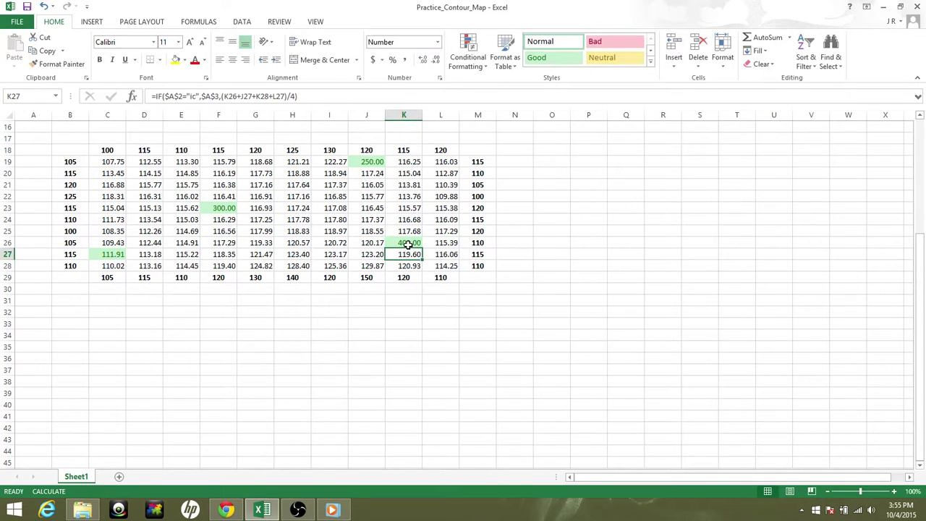
pyautogui.click(116, 254)
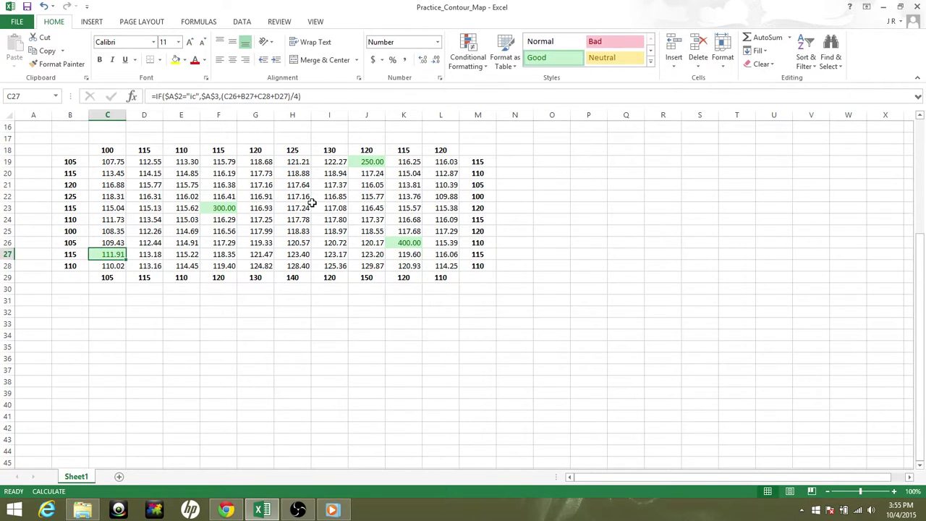
pyautogui.write('50')
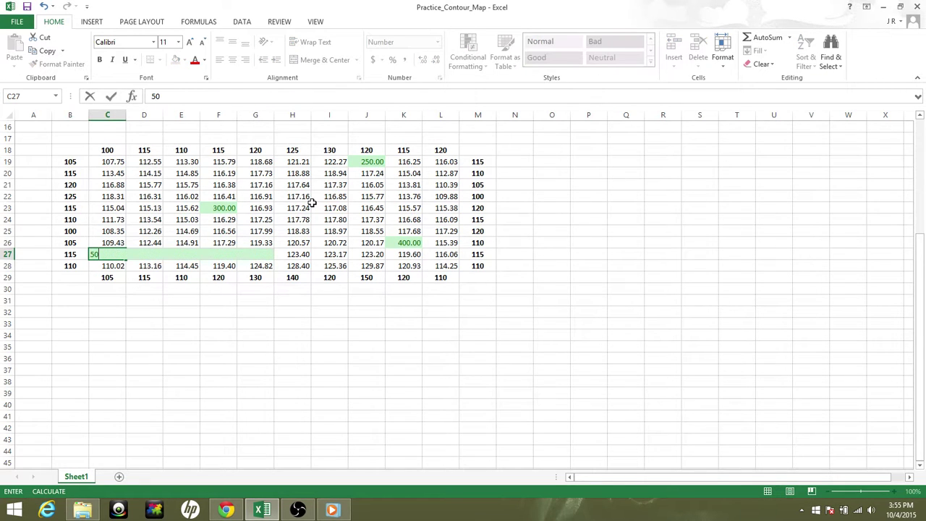
pyautogui.press('Return')
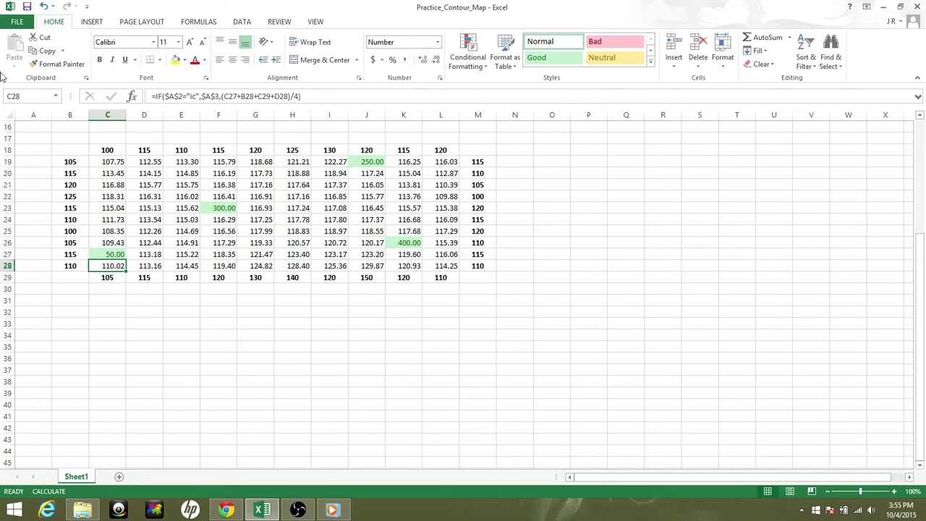
# Save the workbook and select the 10×10 grid C19:L28.
pyautogui.click(28, 7)
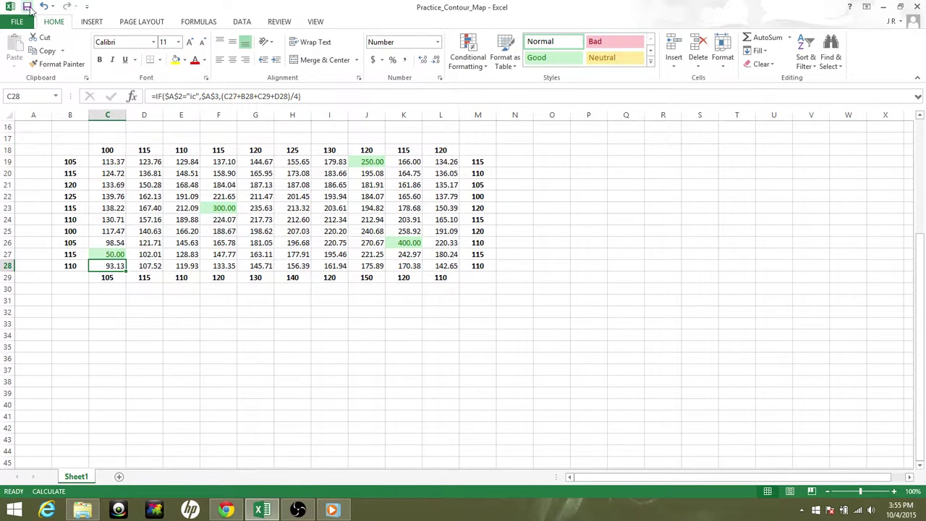
pyautogui.click(110, 253)
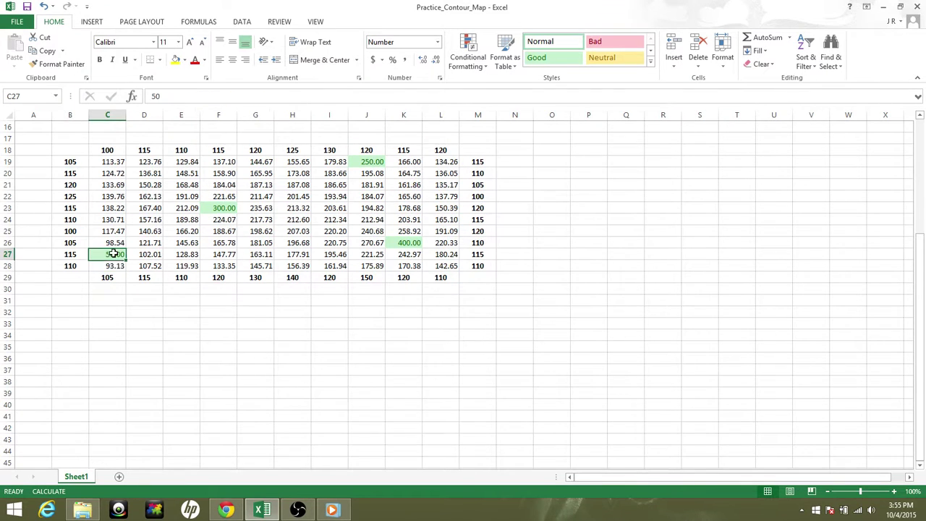
pyautogui.click(29, 7)
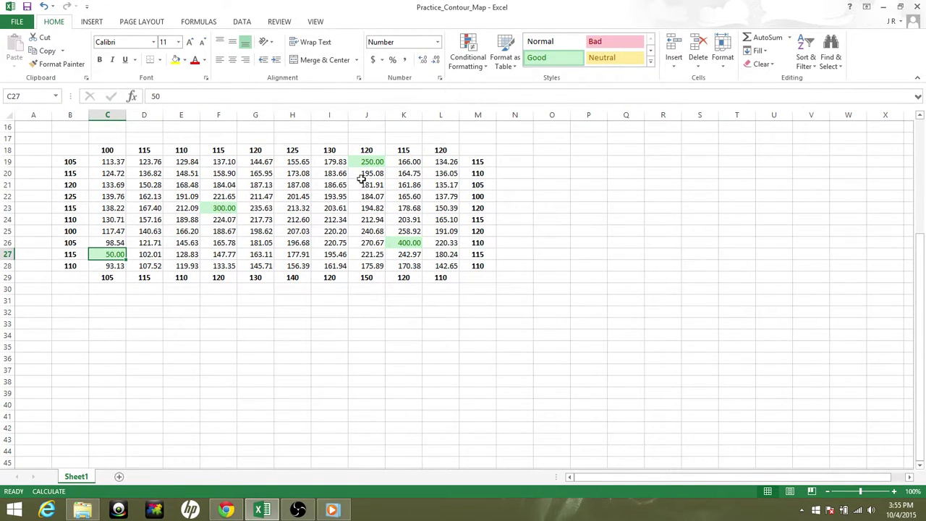
pyautogui.click(108, 160)
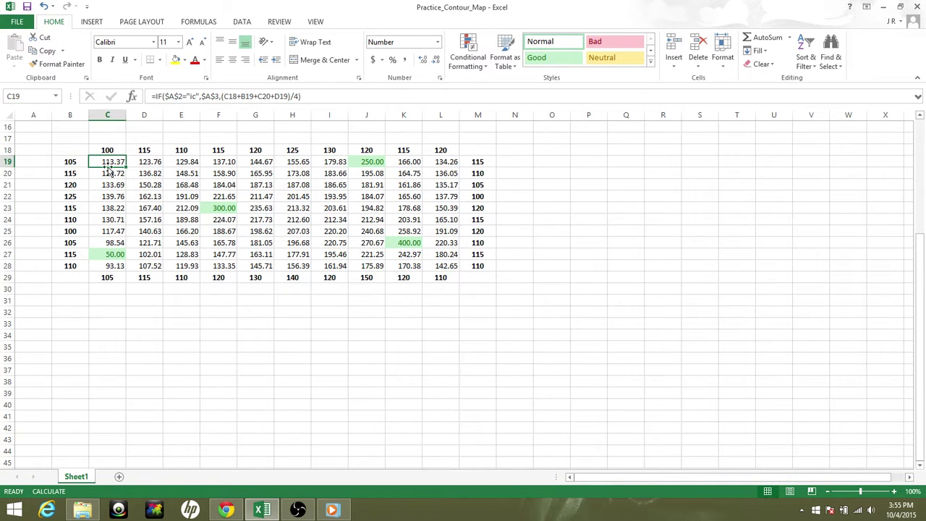
pyautogui.moveTo(102, 163); pyautogui.dragTo(453, 264)
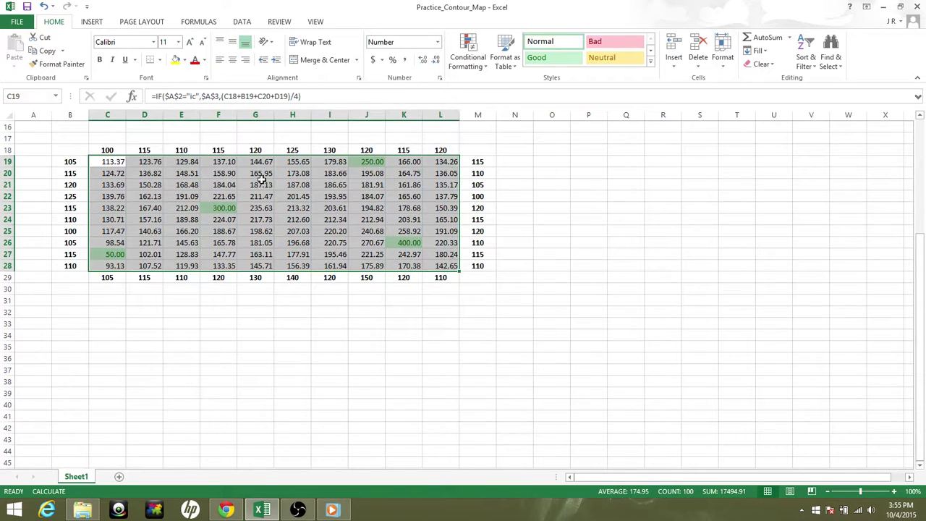
# Insert a dark-styled contour chart of C19:L28, placed right of the grid and enlarged.
pyautogui.click(95, 22)
pyautogui.click(467, 37)
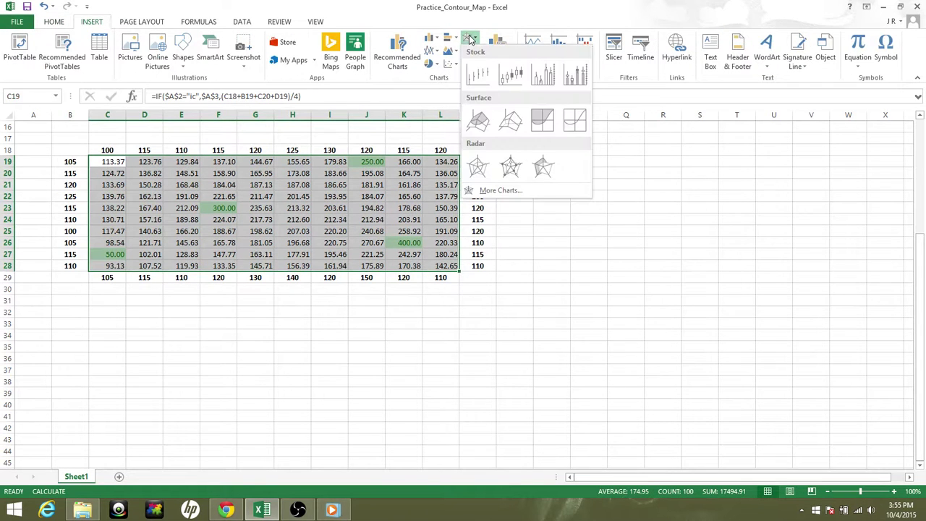
pyautogui.click(534, 120)
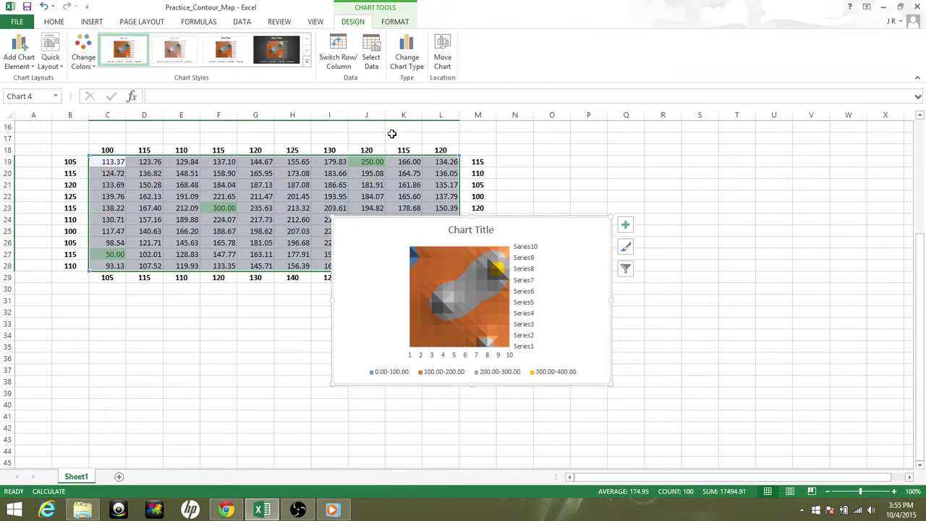
pyautogui.click(276, 49)
pyautogui.moveTo(572, 226); pyautogui.dragTo(735, 156)
pyautogui.moveTo(775, 314); pyautogui.dragTo(866, 449)
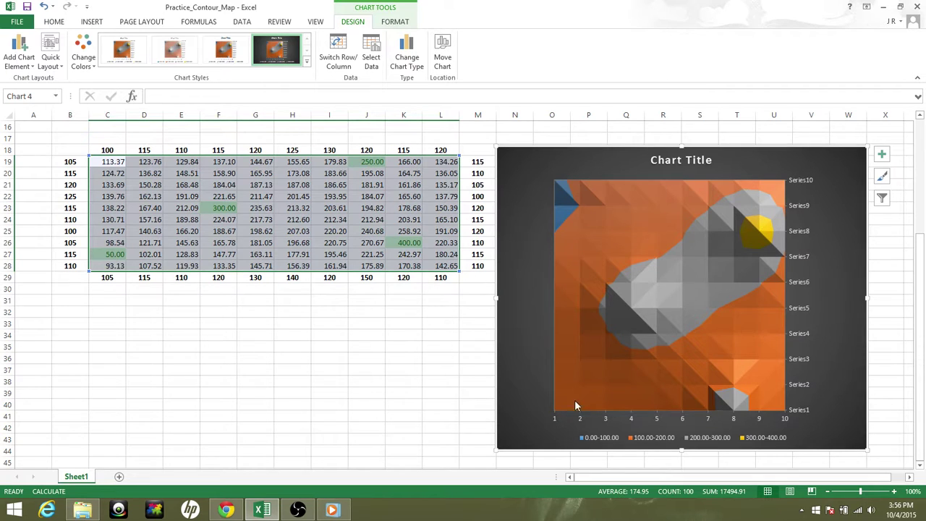
pyautogui.click(100, 162)
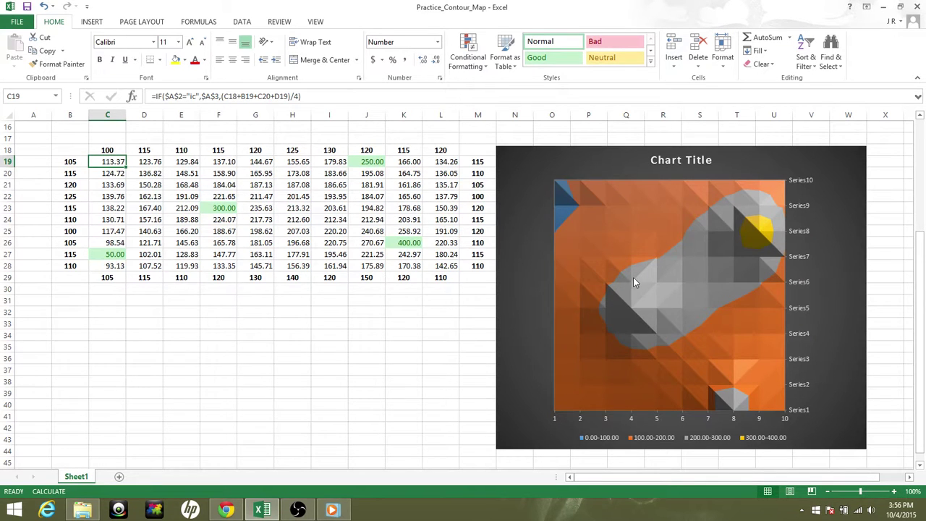
pyautogui.click(219, 211)
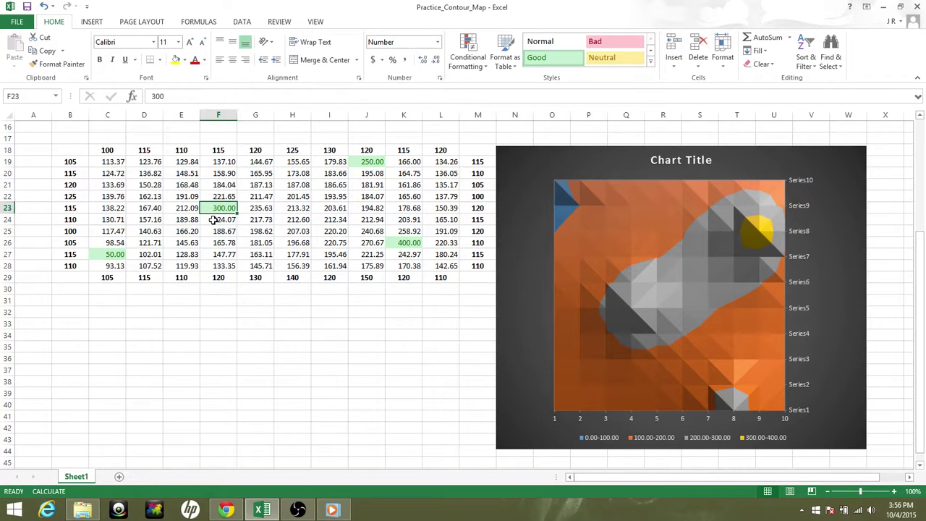
pyautogui.click(189, 208)
pyautogui.click(257, 208)
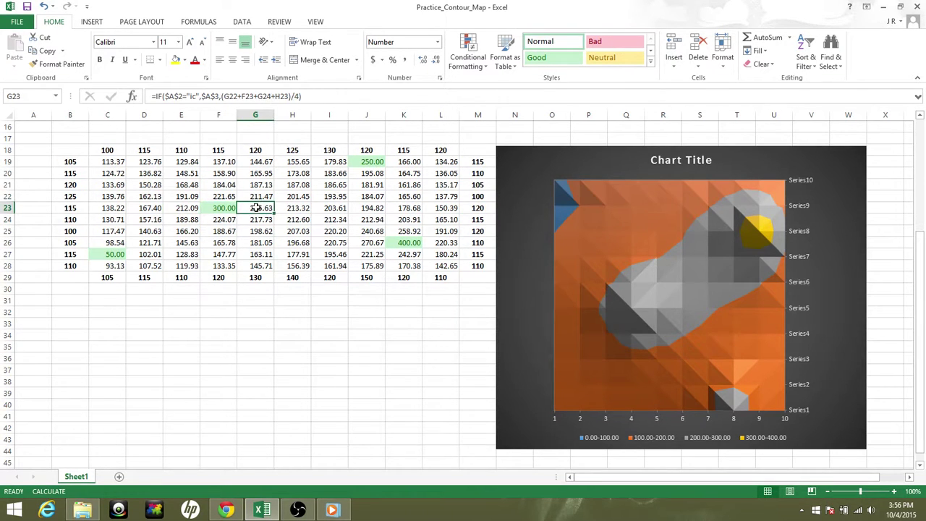
pyautogui.click(224, 209)
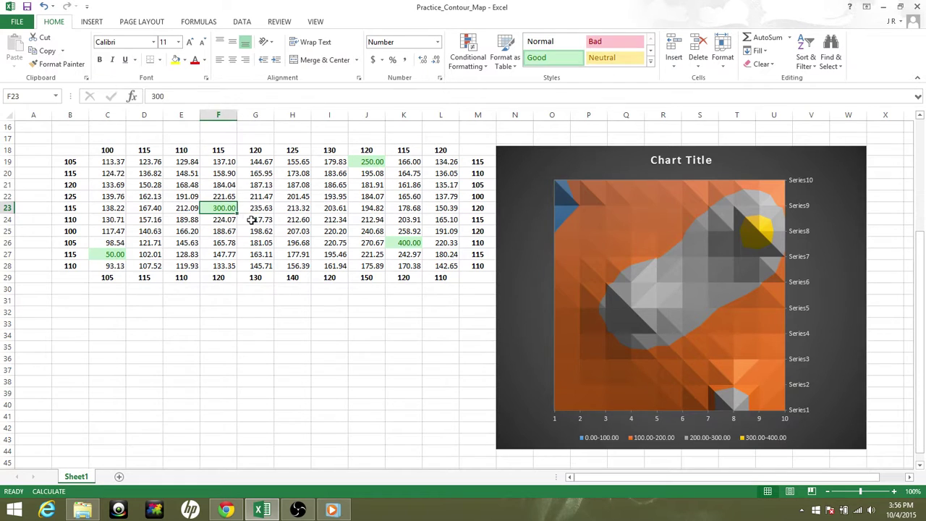
pyautogui.click(257, 209)
pyautogui.click(259, 197)
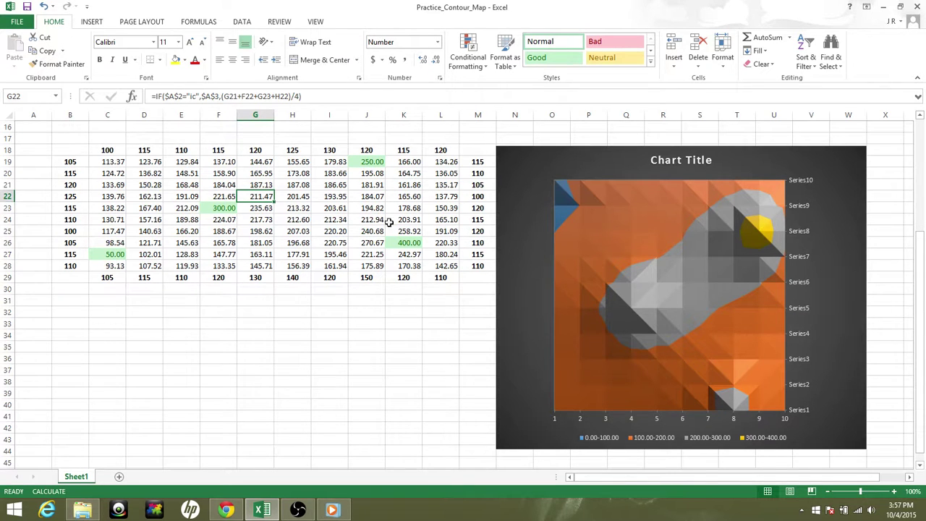
# Delete the contour chart and insert a 3-D Surface chart of the grid with the bold-title style.
pyautogui.click(88, 23)
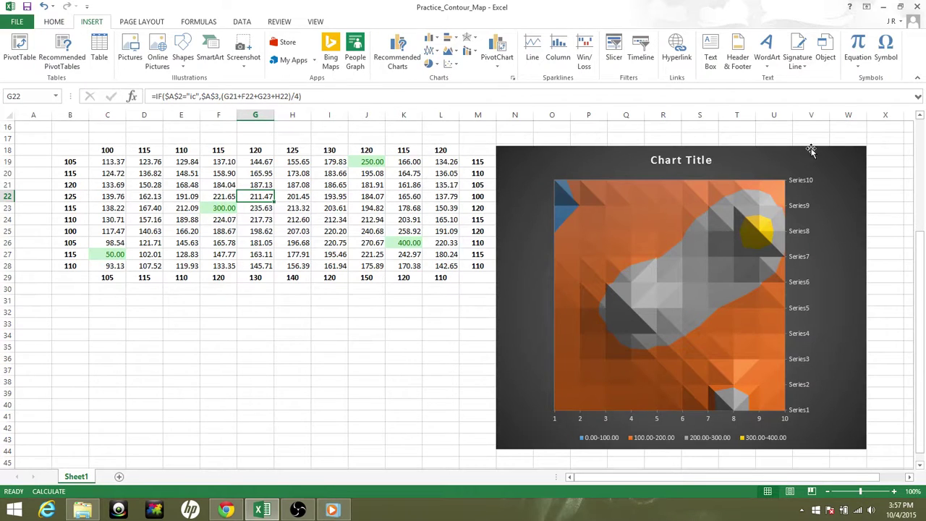
pyautogui.click(837, 171)
pyautogui.press('Delete')
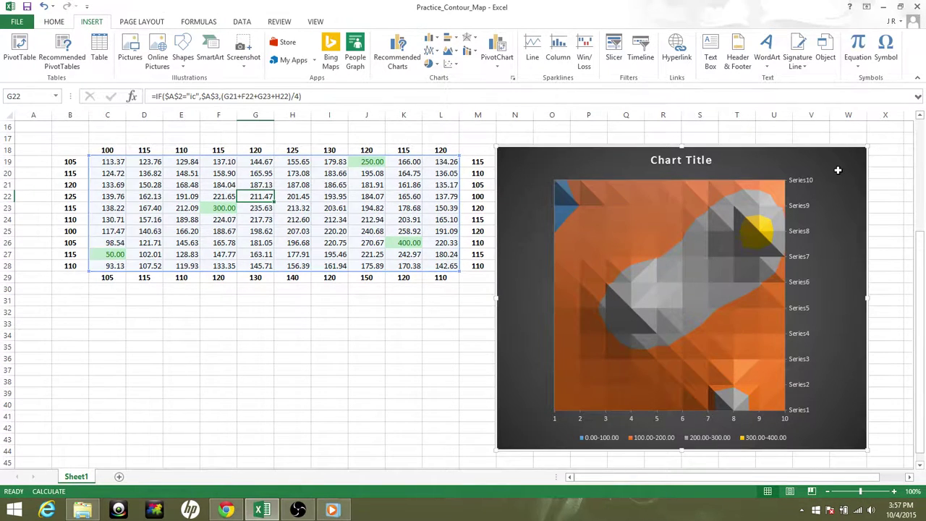
pyautogui.click(468, 39)
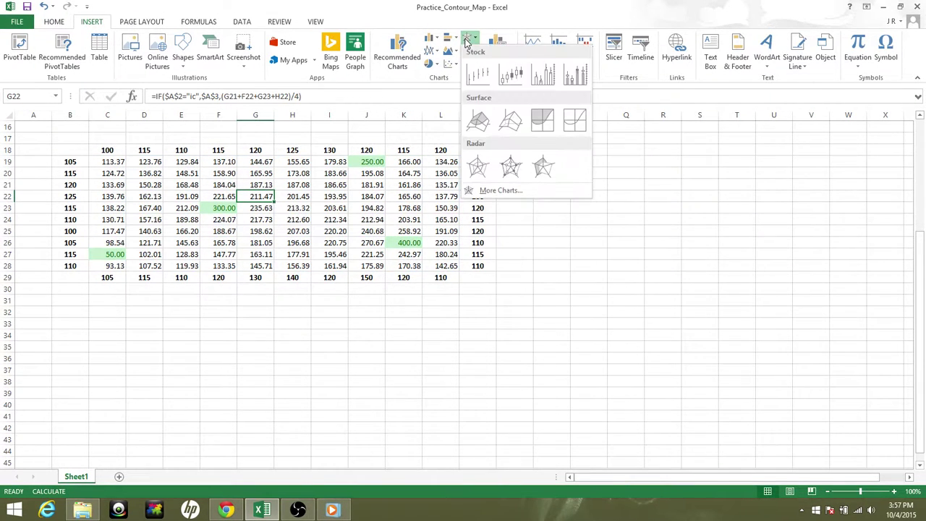
pyautogui.click(482, 133)
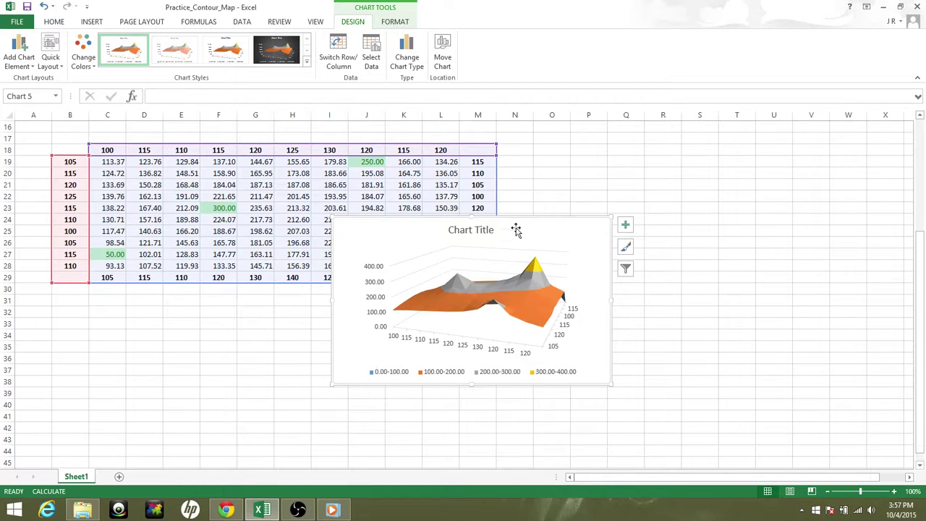
pyautogui.click(225, 50)
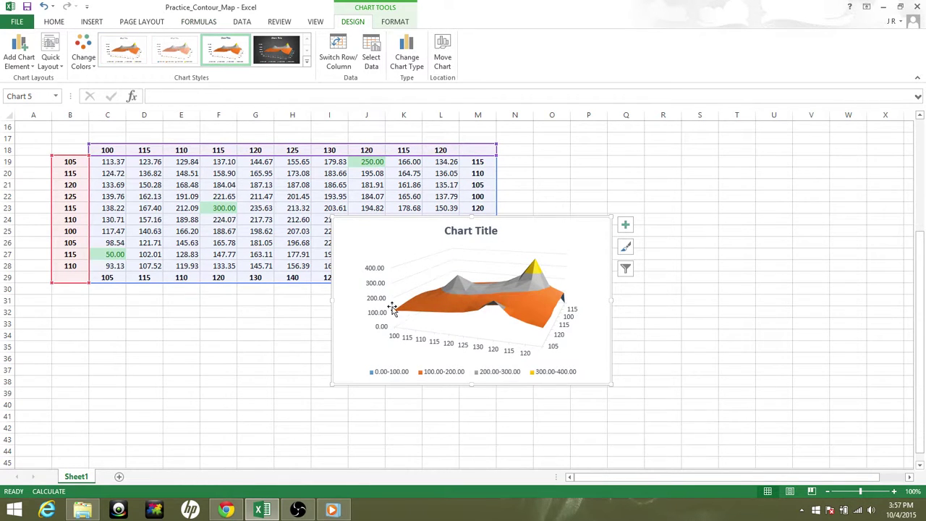